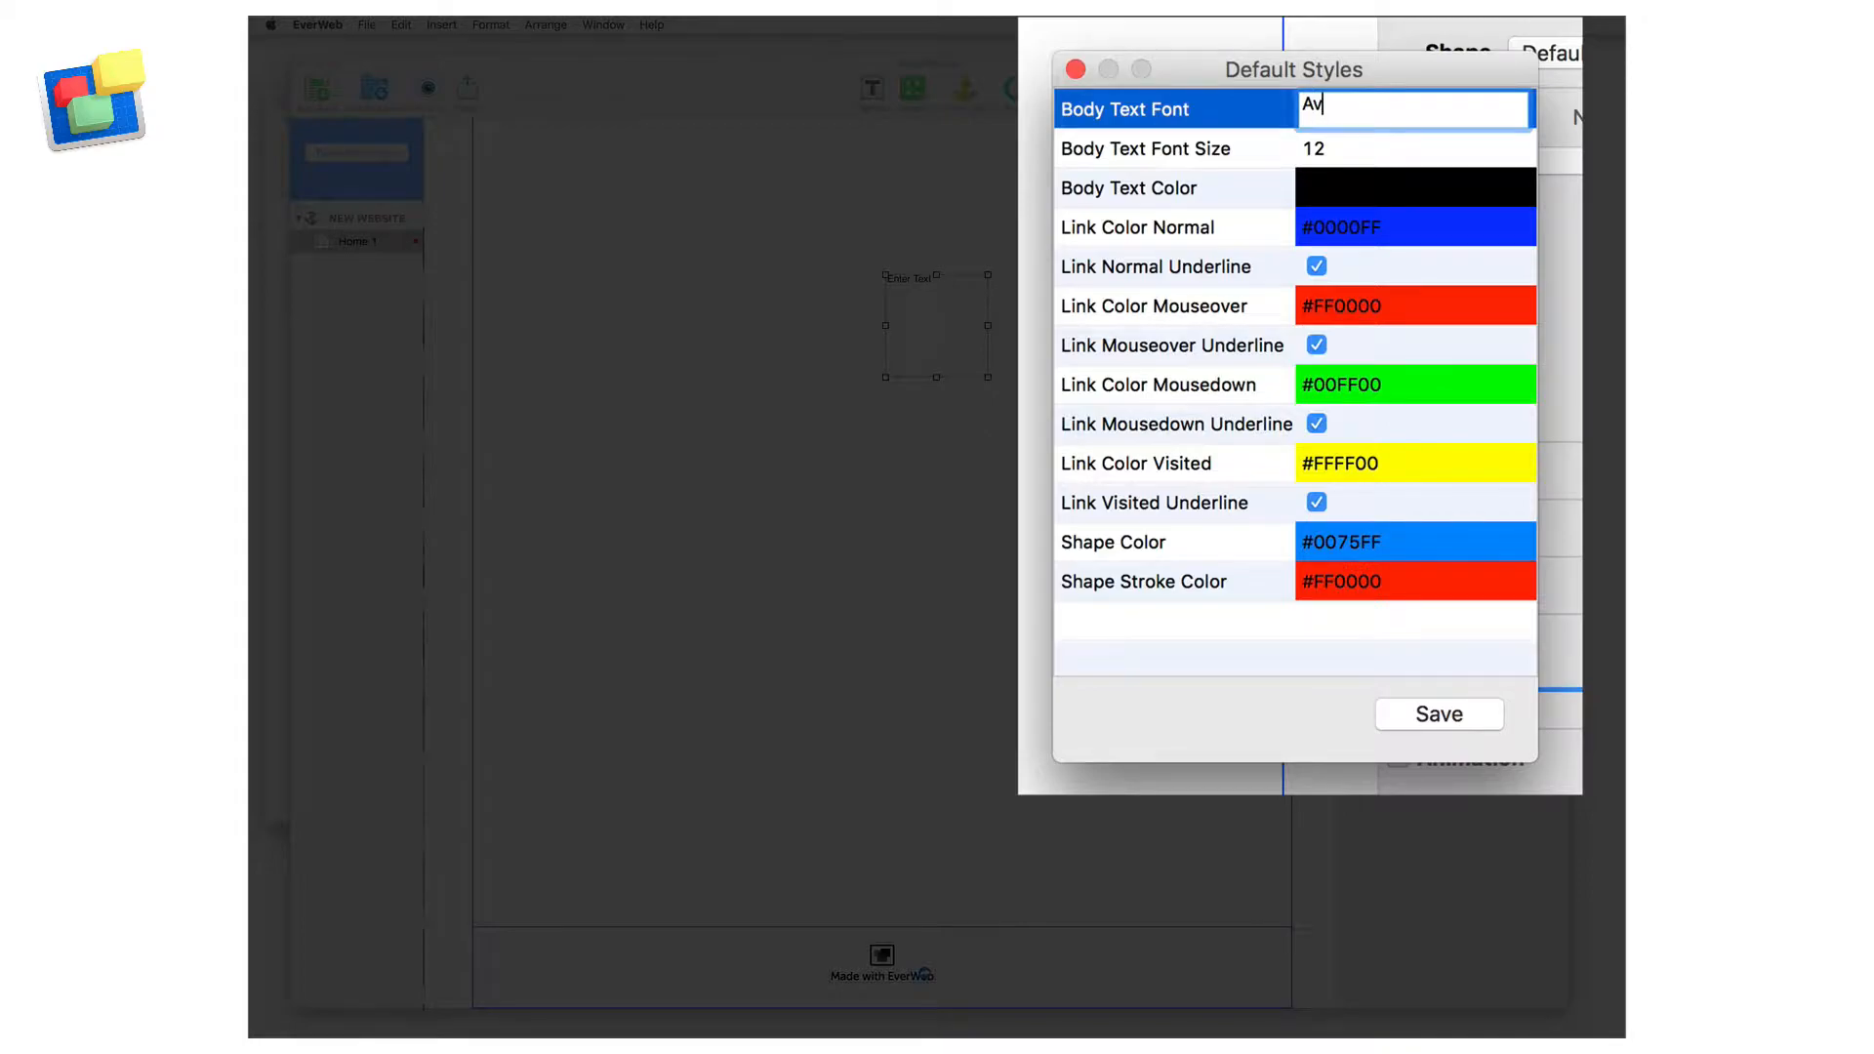
# Set the default body text font to Avenir and its size to 20, and save the default styles
pyautogui.press('Return')
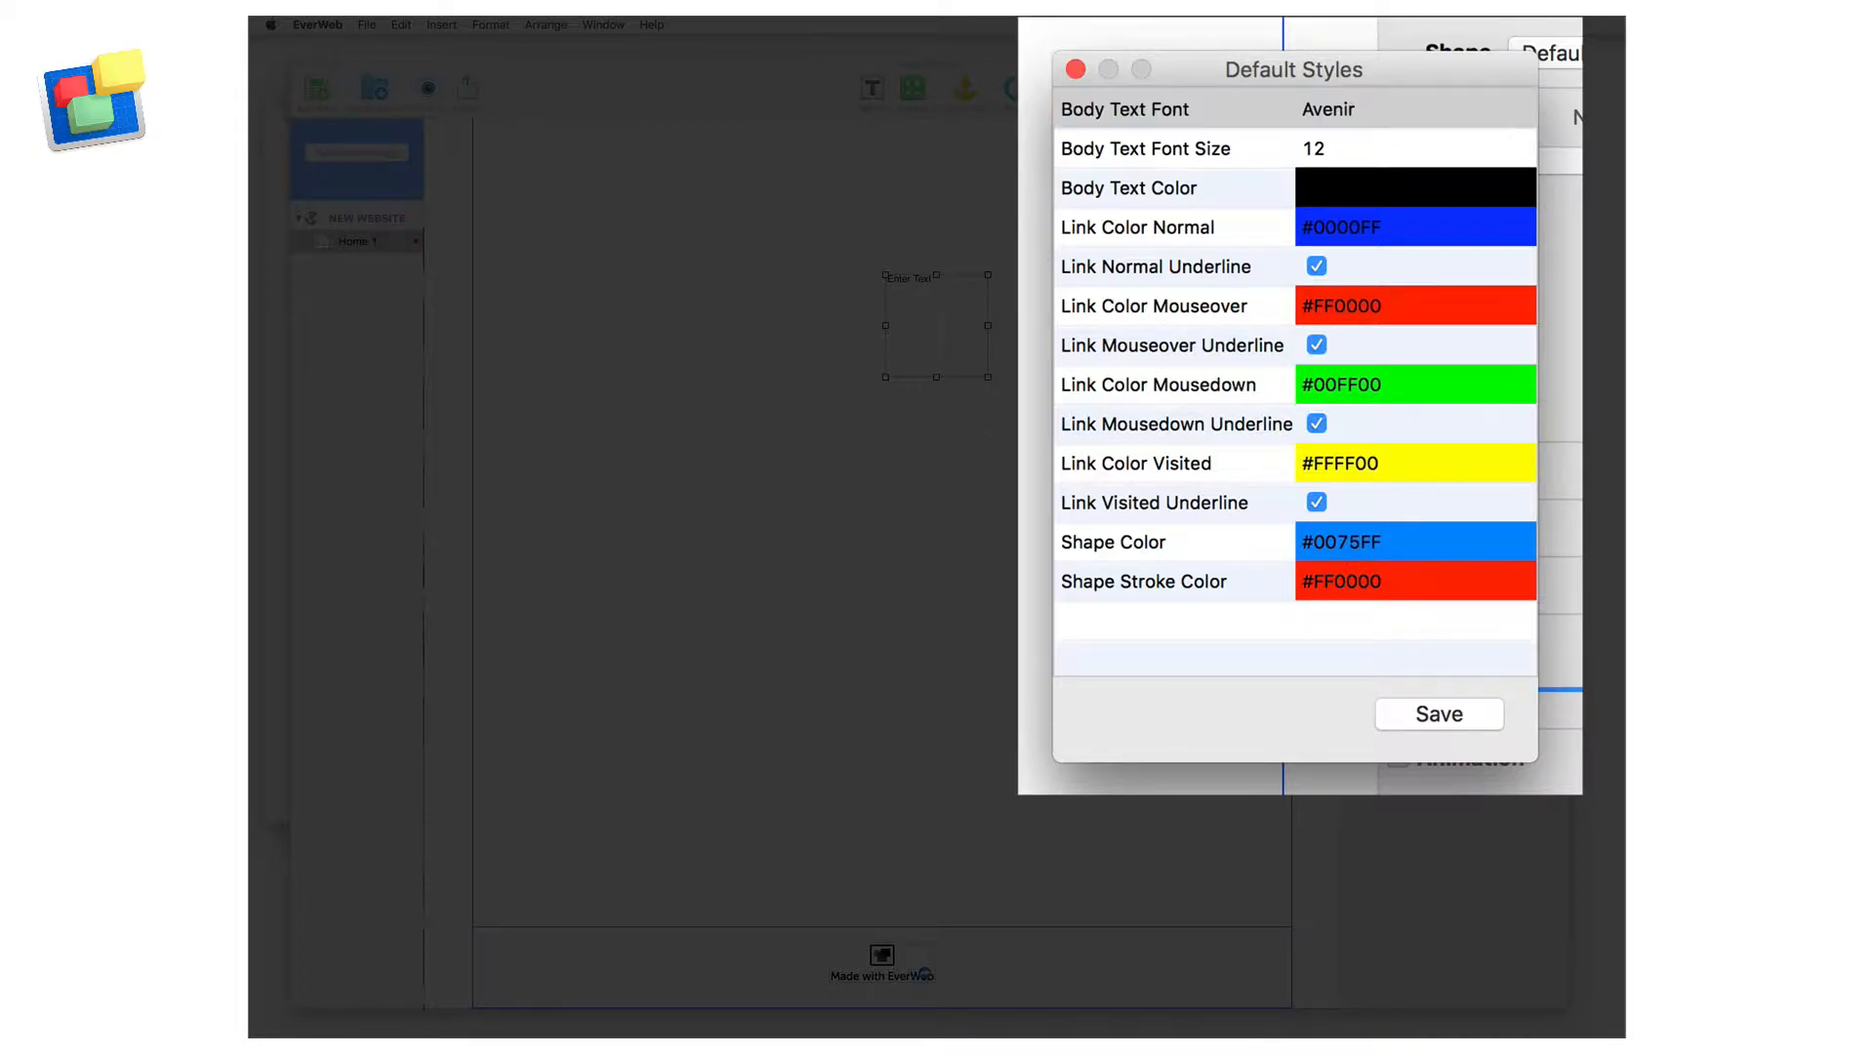
pyautogui.click(1319, 148)
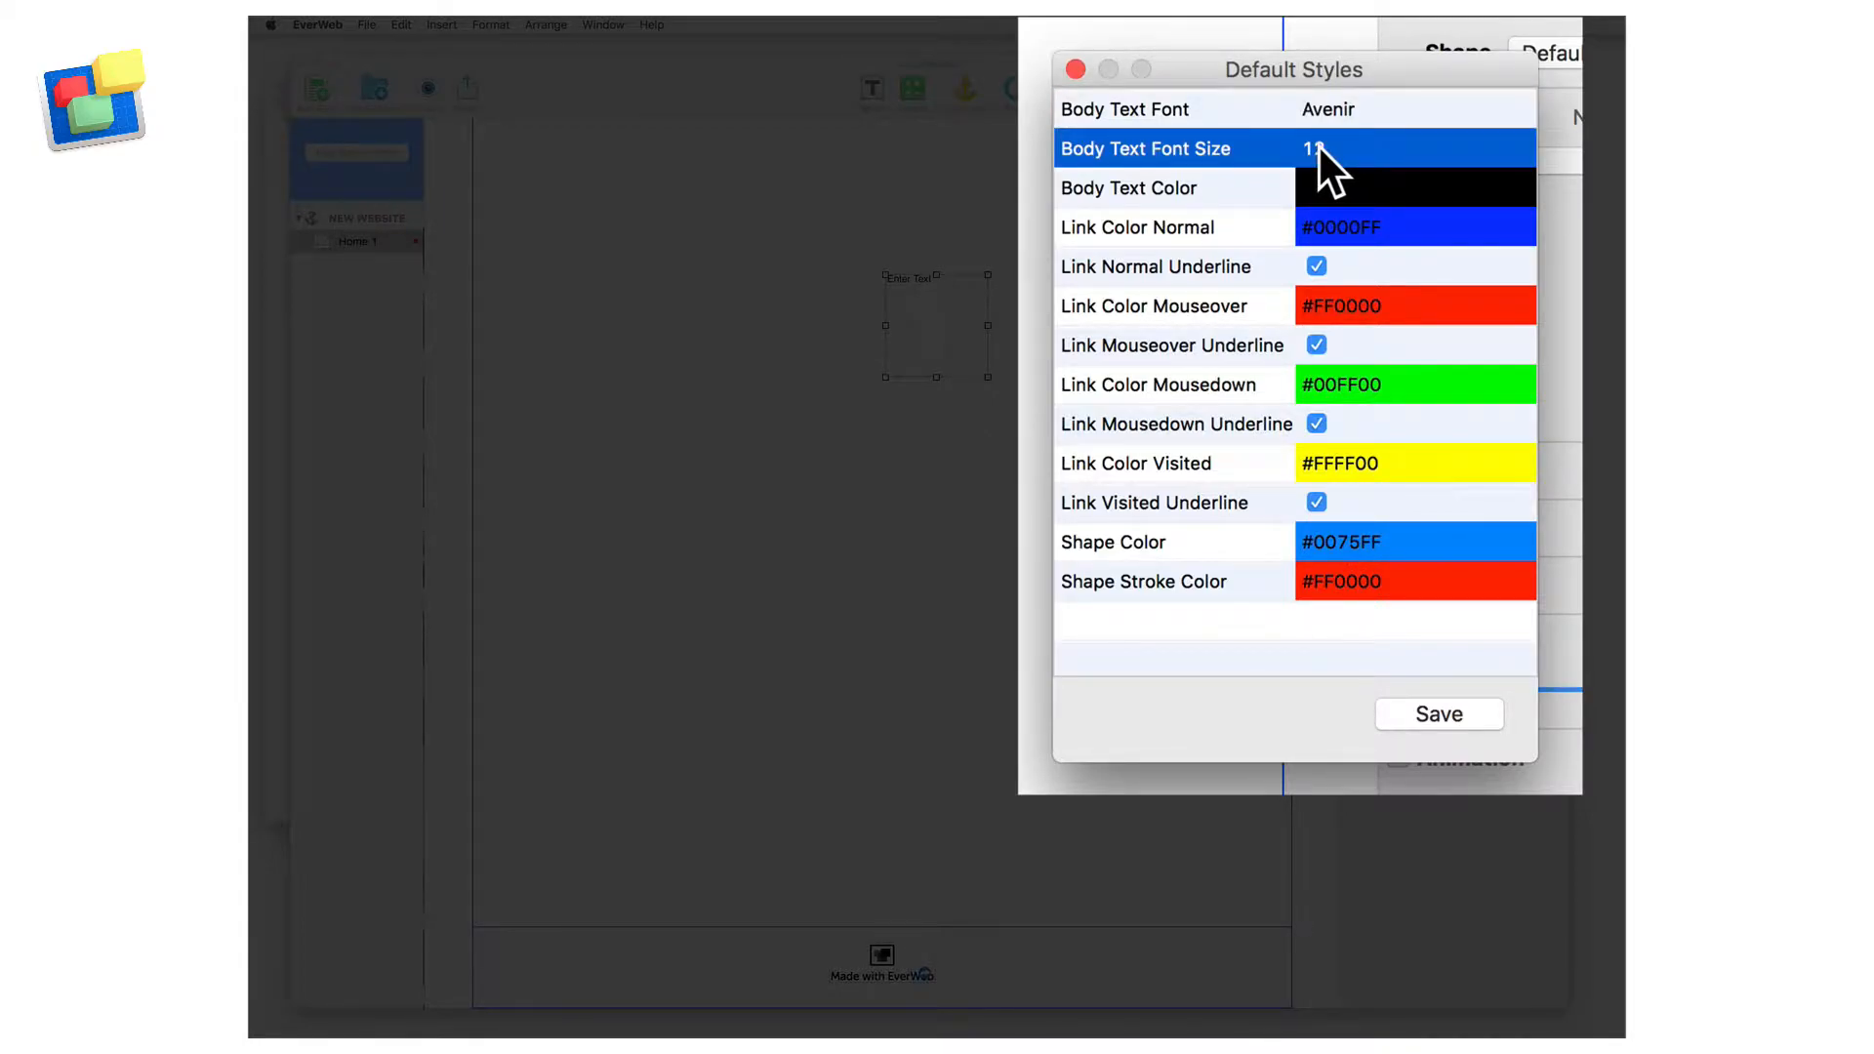
pyautogui.click(1319, 147)
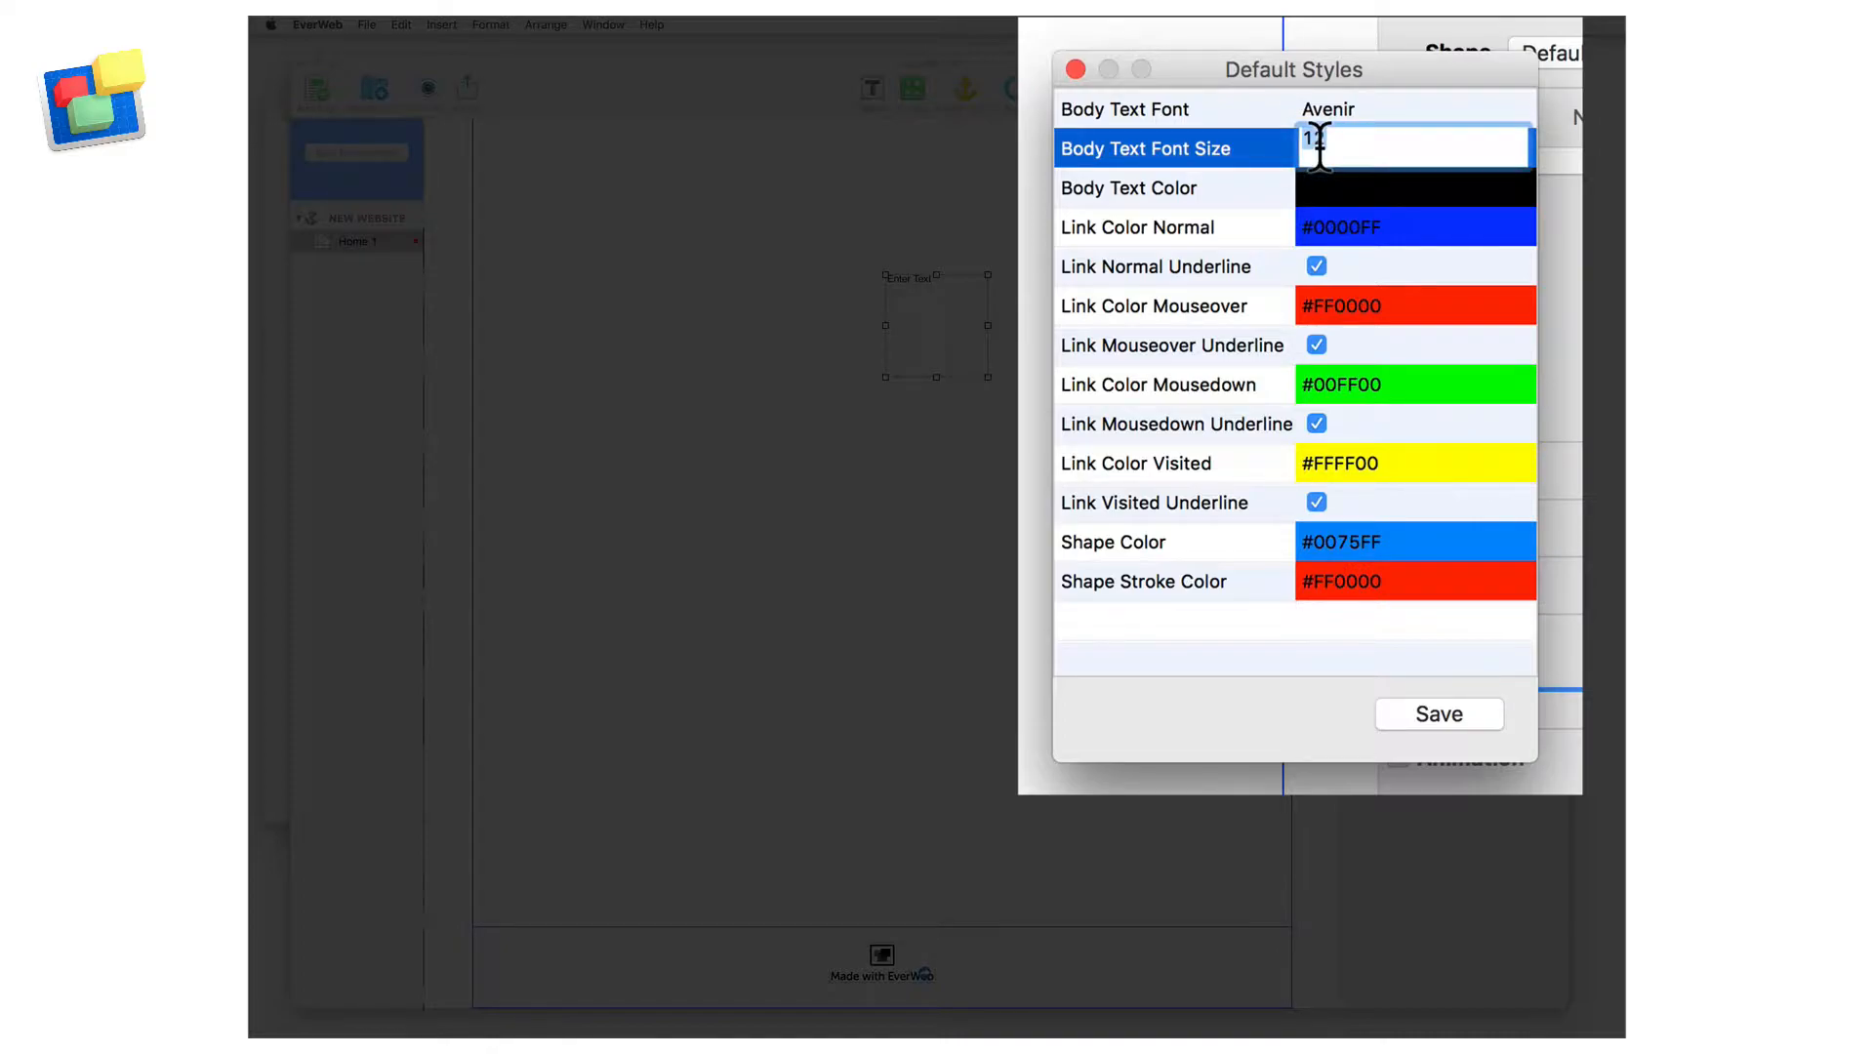
pyautogui.write('20')
pyautogui.press('Return')
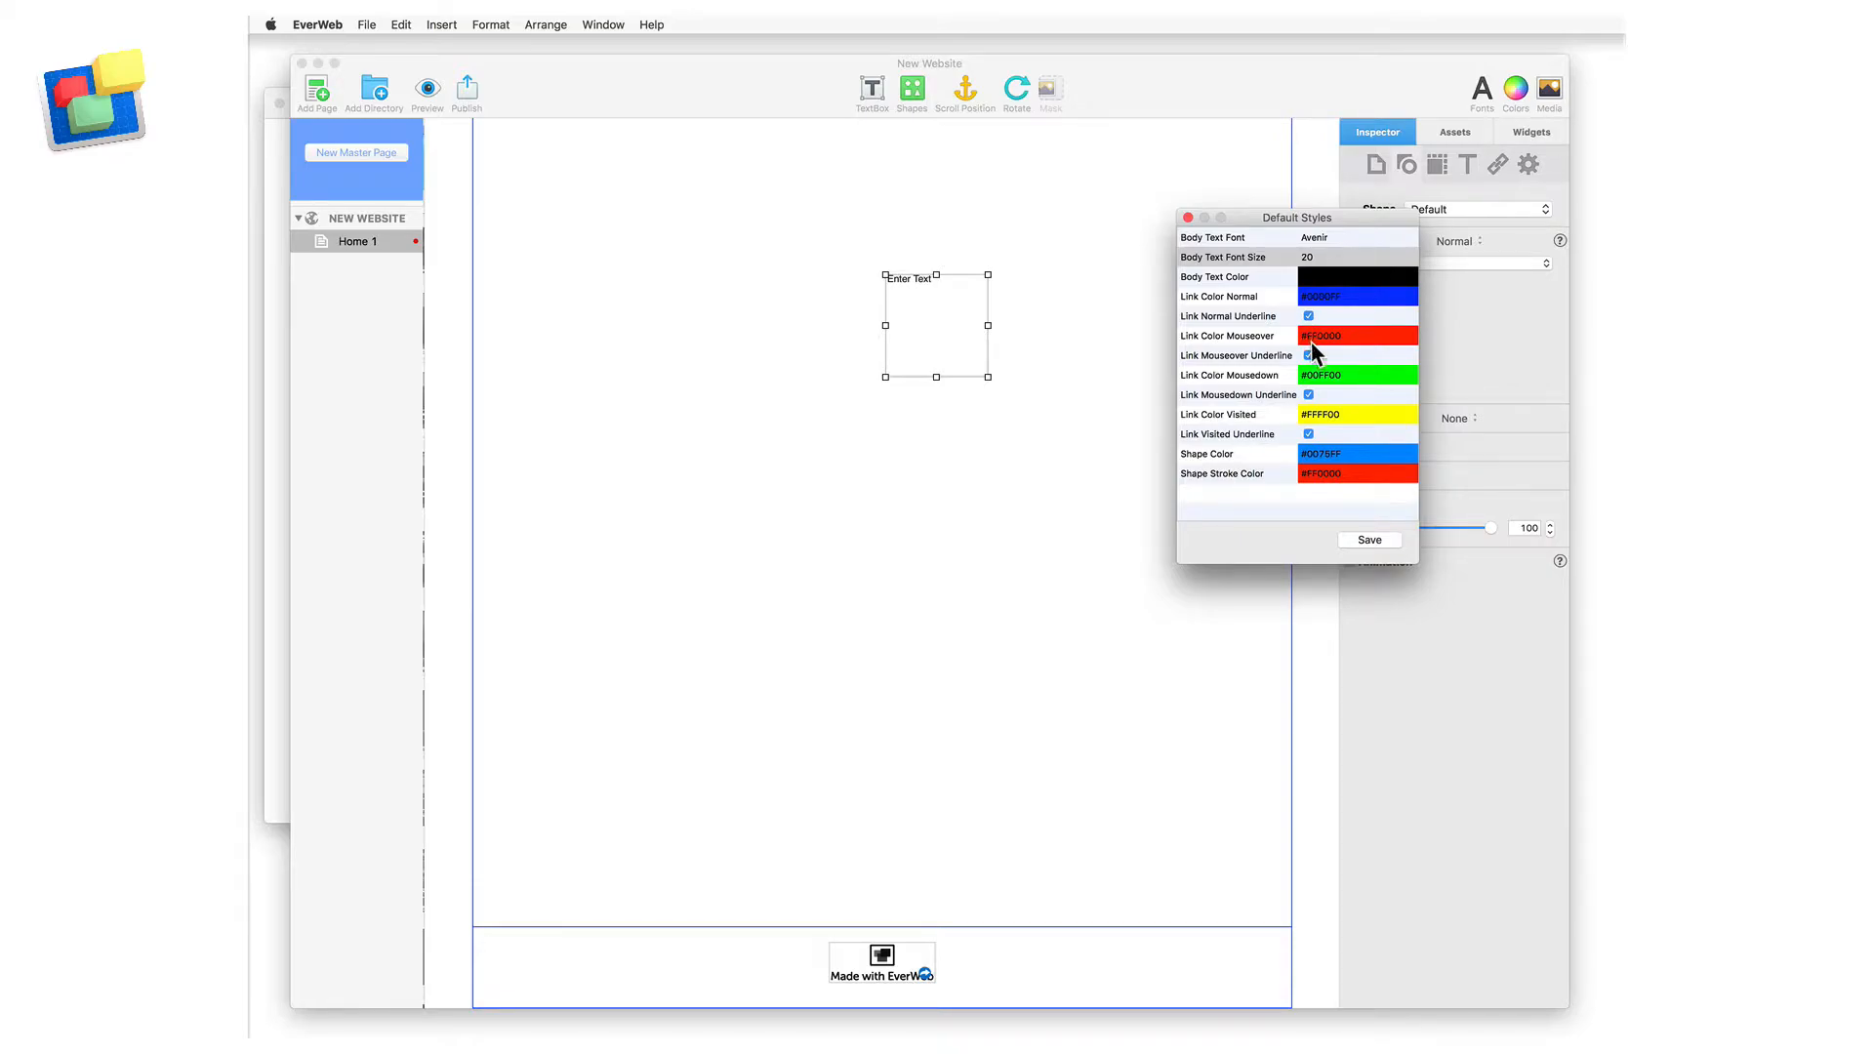
pyautogui.click(1390, 543)
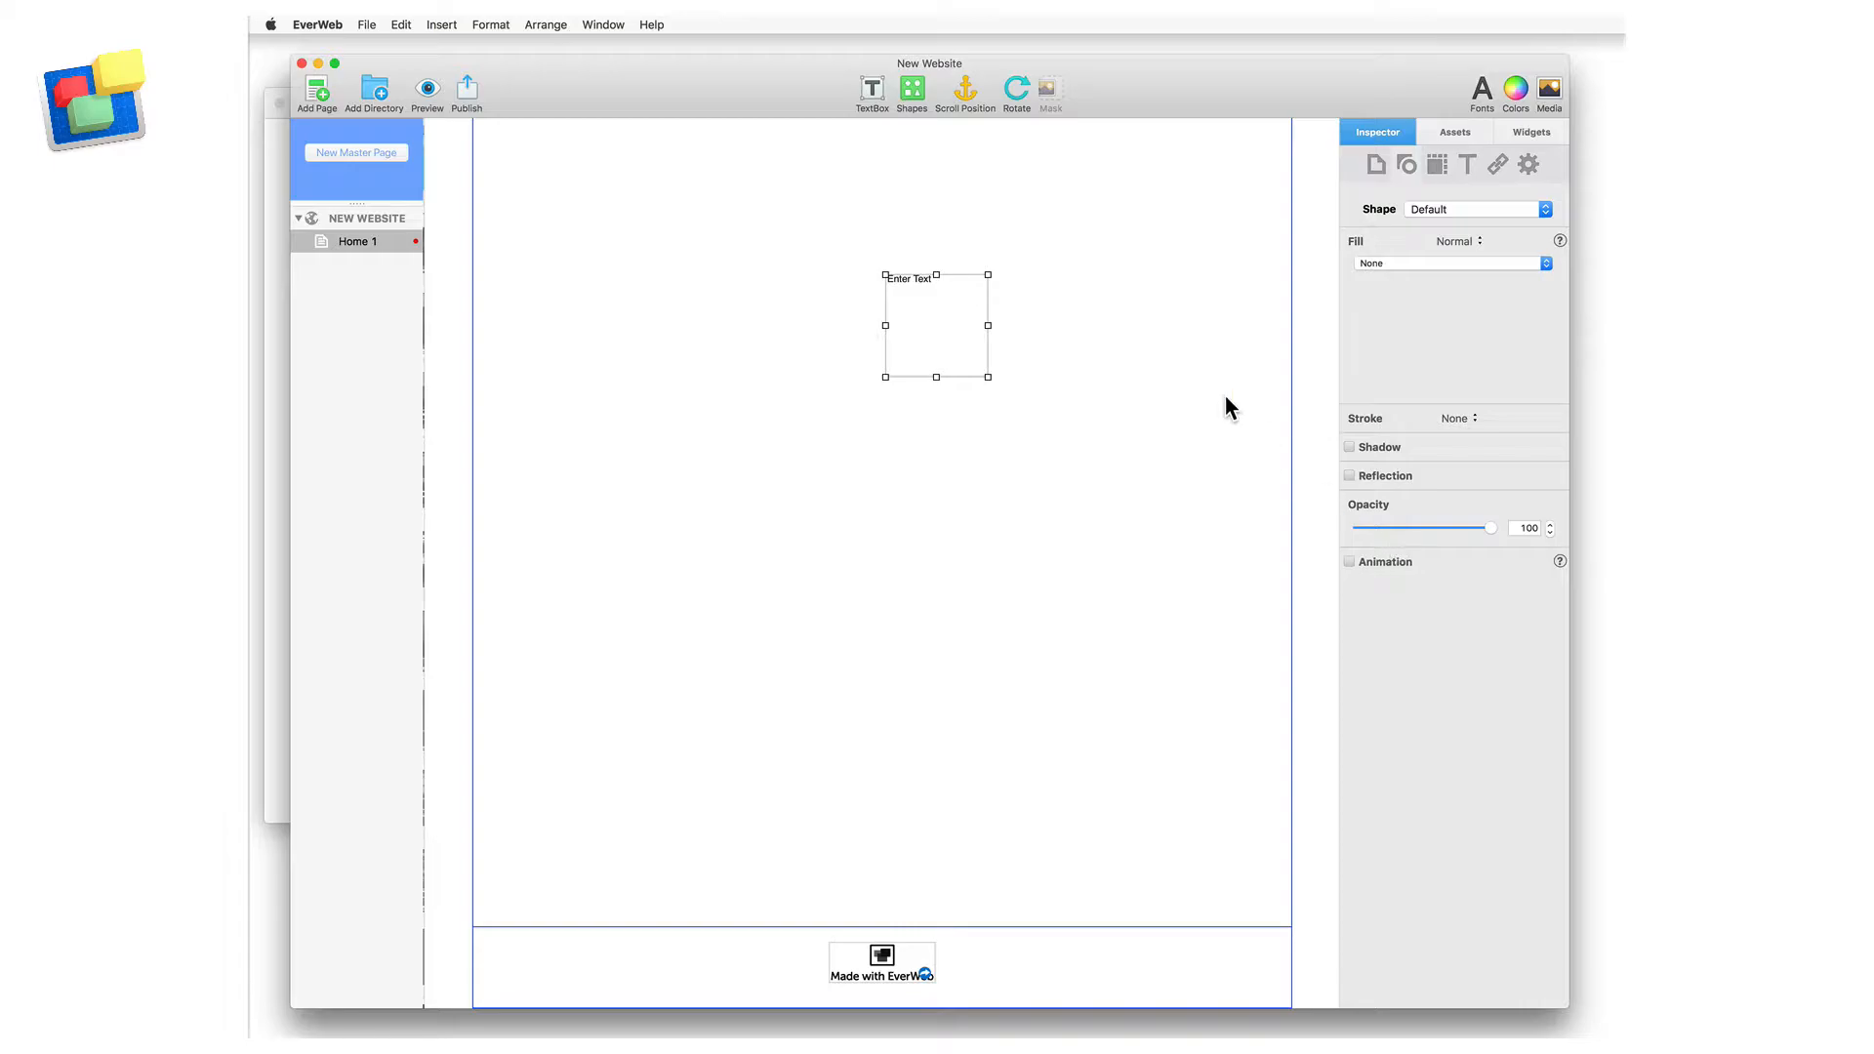
# Add a new text box to the page and place it beside the existing one
pyautogui.click(878, 94)
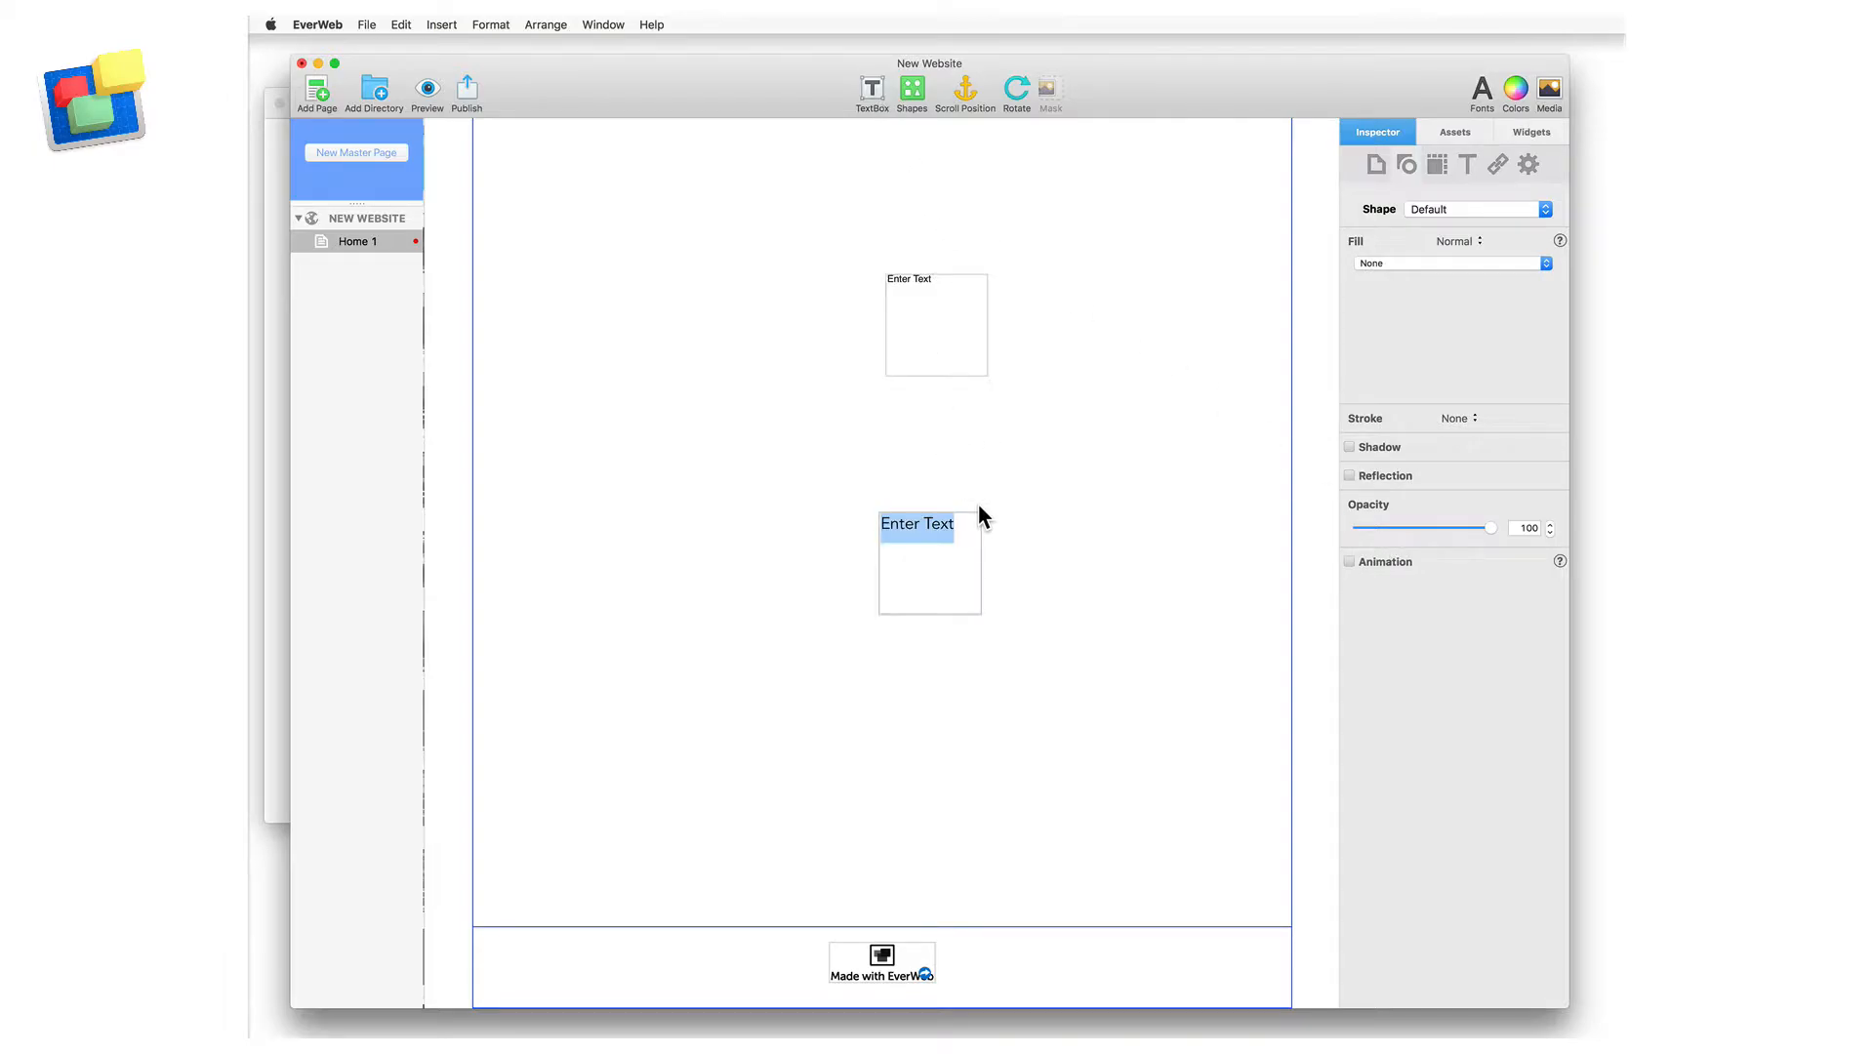
pyautogui.moveTo(965, 558); pyautogui.dragTo(1109, 318)
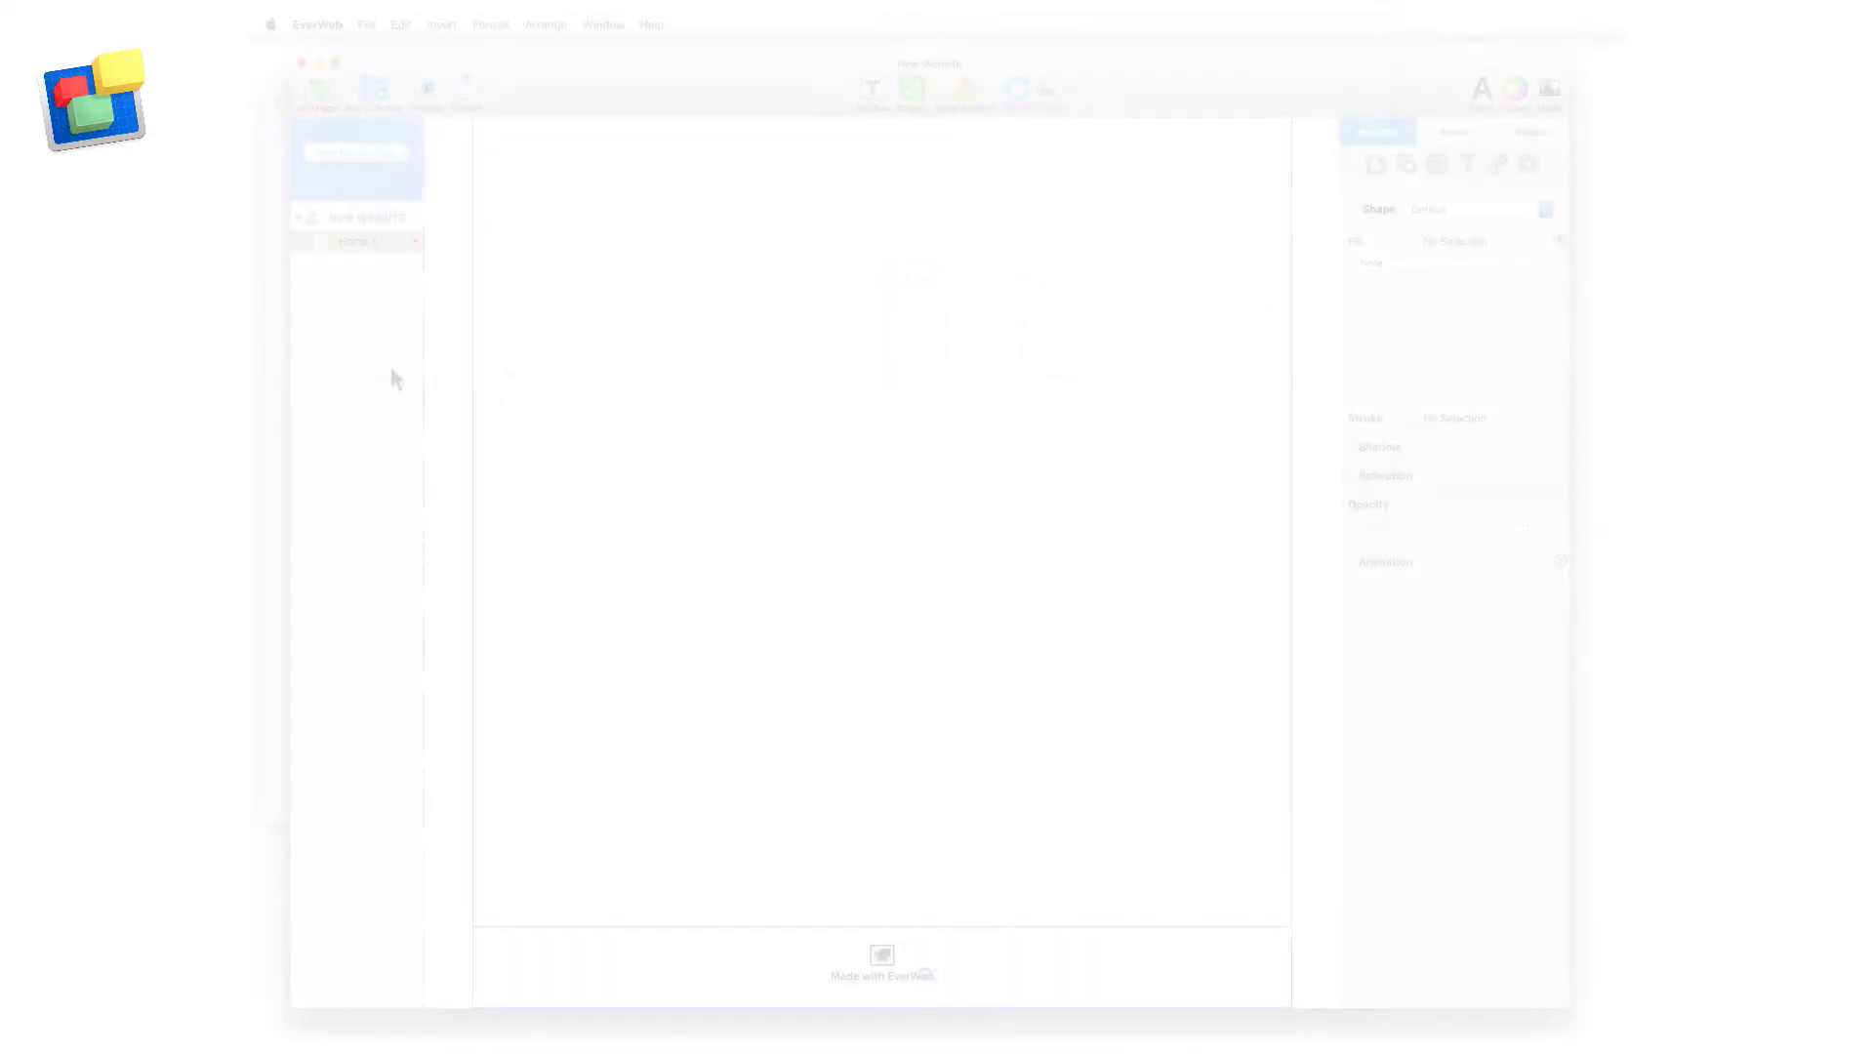
# Switch to Safari and copy the three paragraphs under the "Using Scroll Position" heading
pyautogui.press('super+Tab')
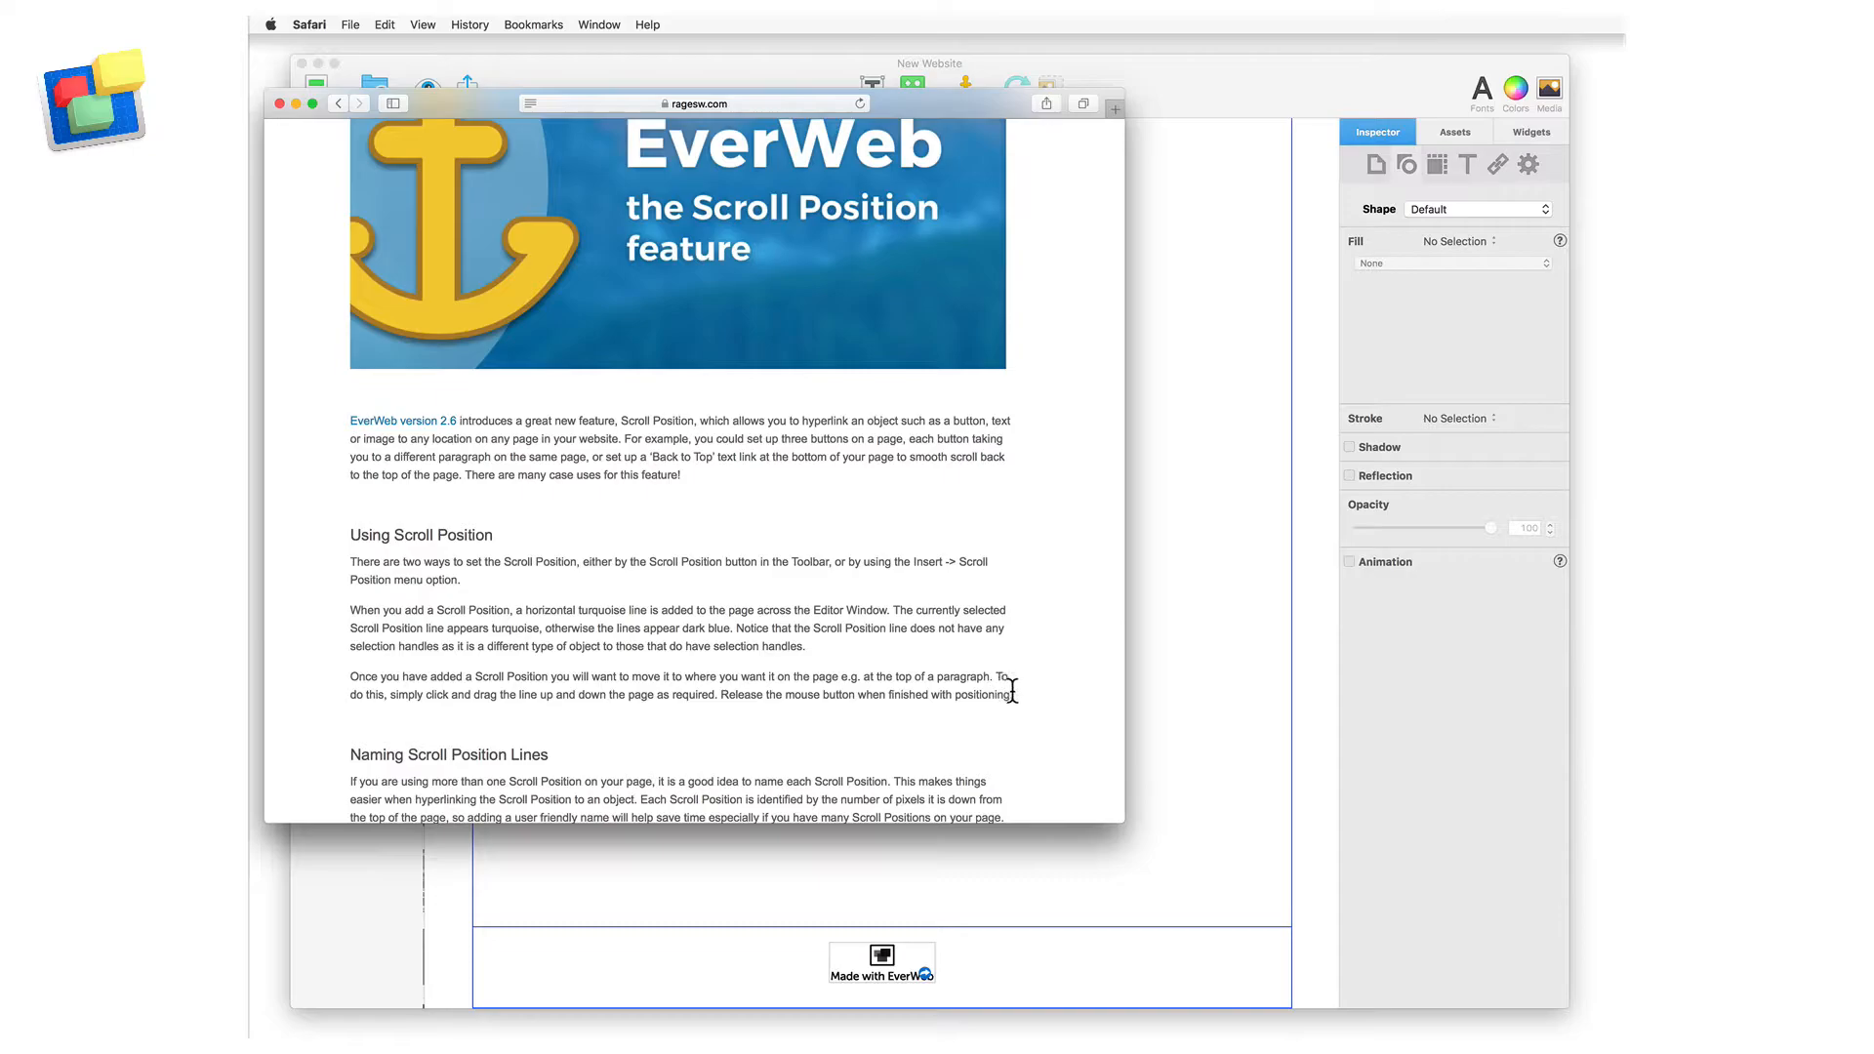
pyautogui.moveTo(1011, 694); pyautogui.dragTo(350, 570)
pyautogui.press('super+c')
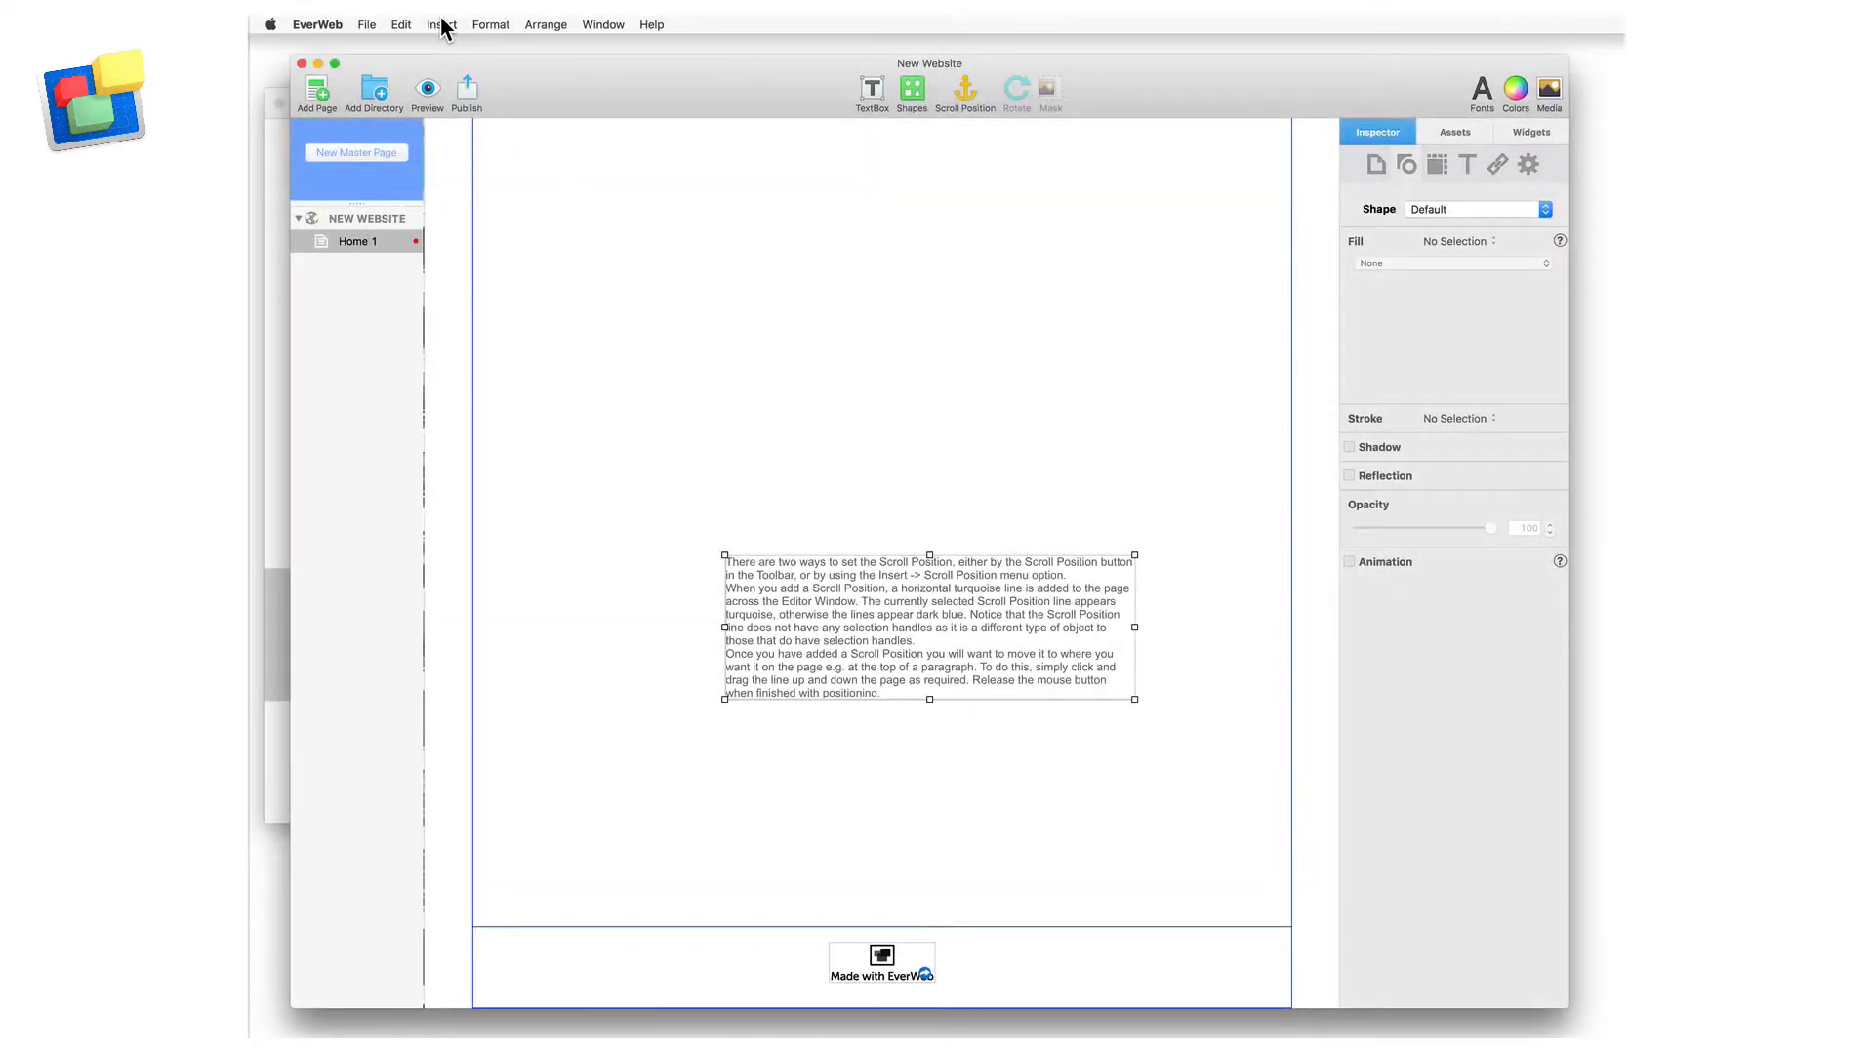
# Paste the copied paragraphs into the Home 1 page with matching style, and move that text box to the upper part of the page
pyautogui.click(401, 25)
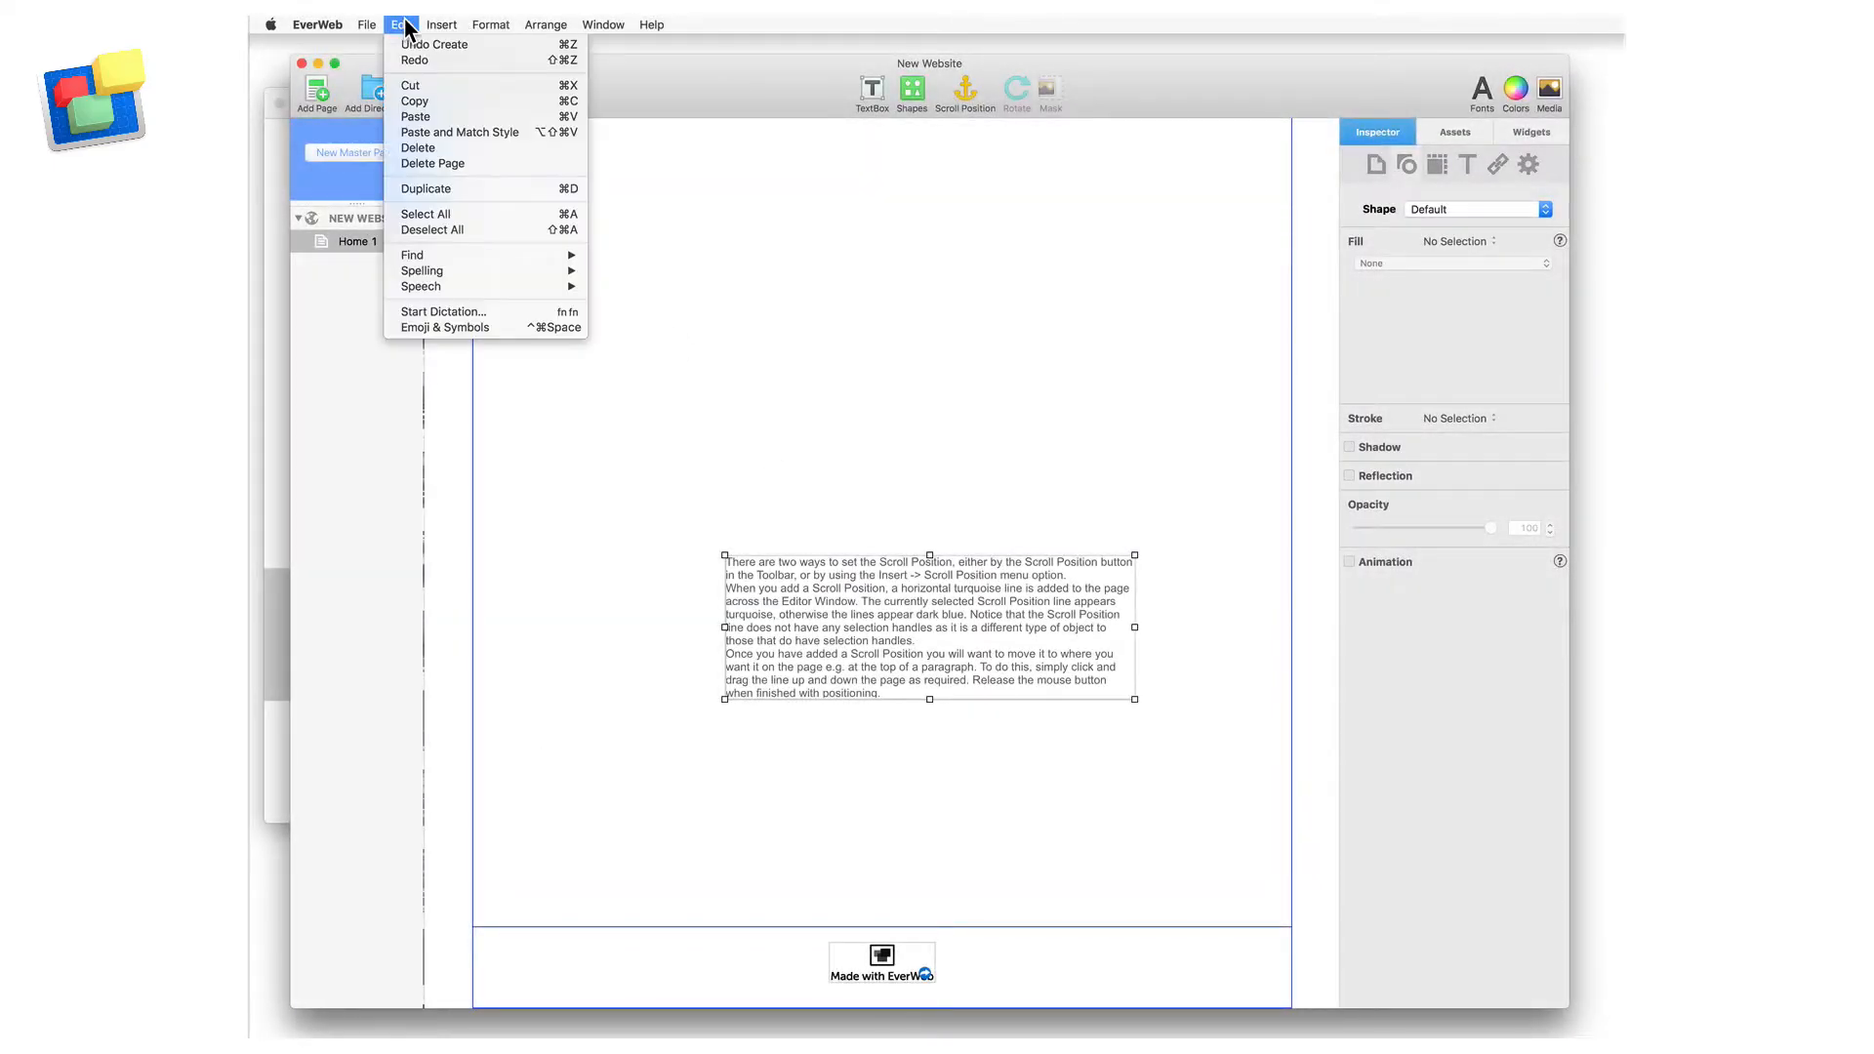
pyautogui.click(531, 131)
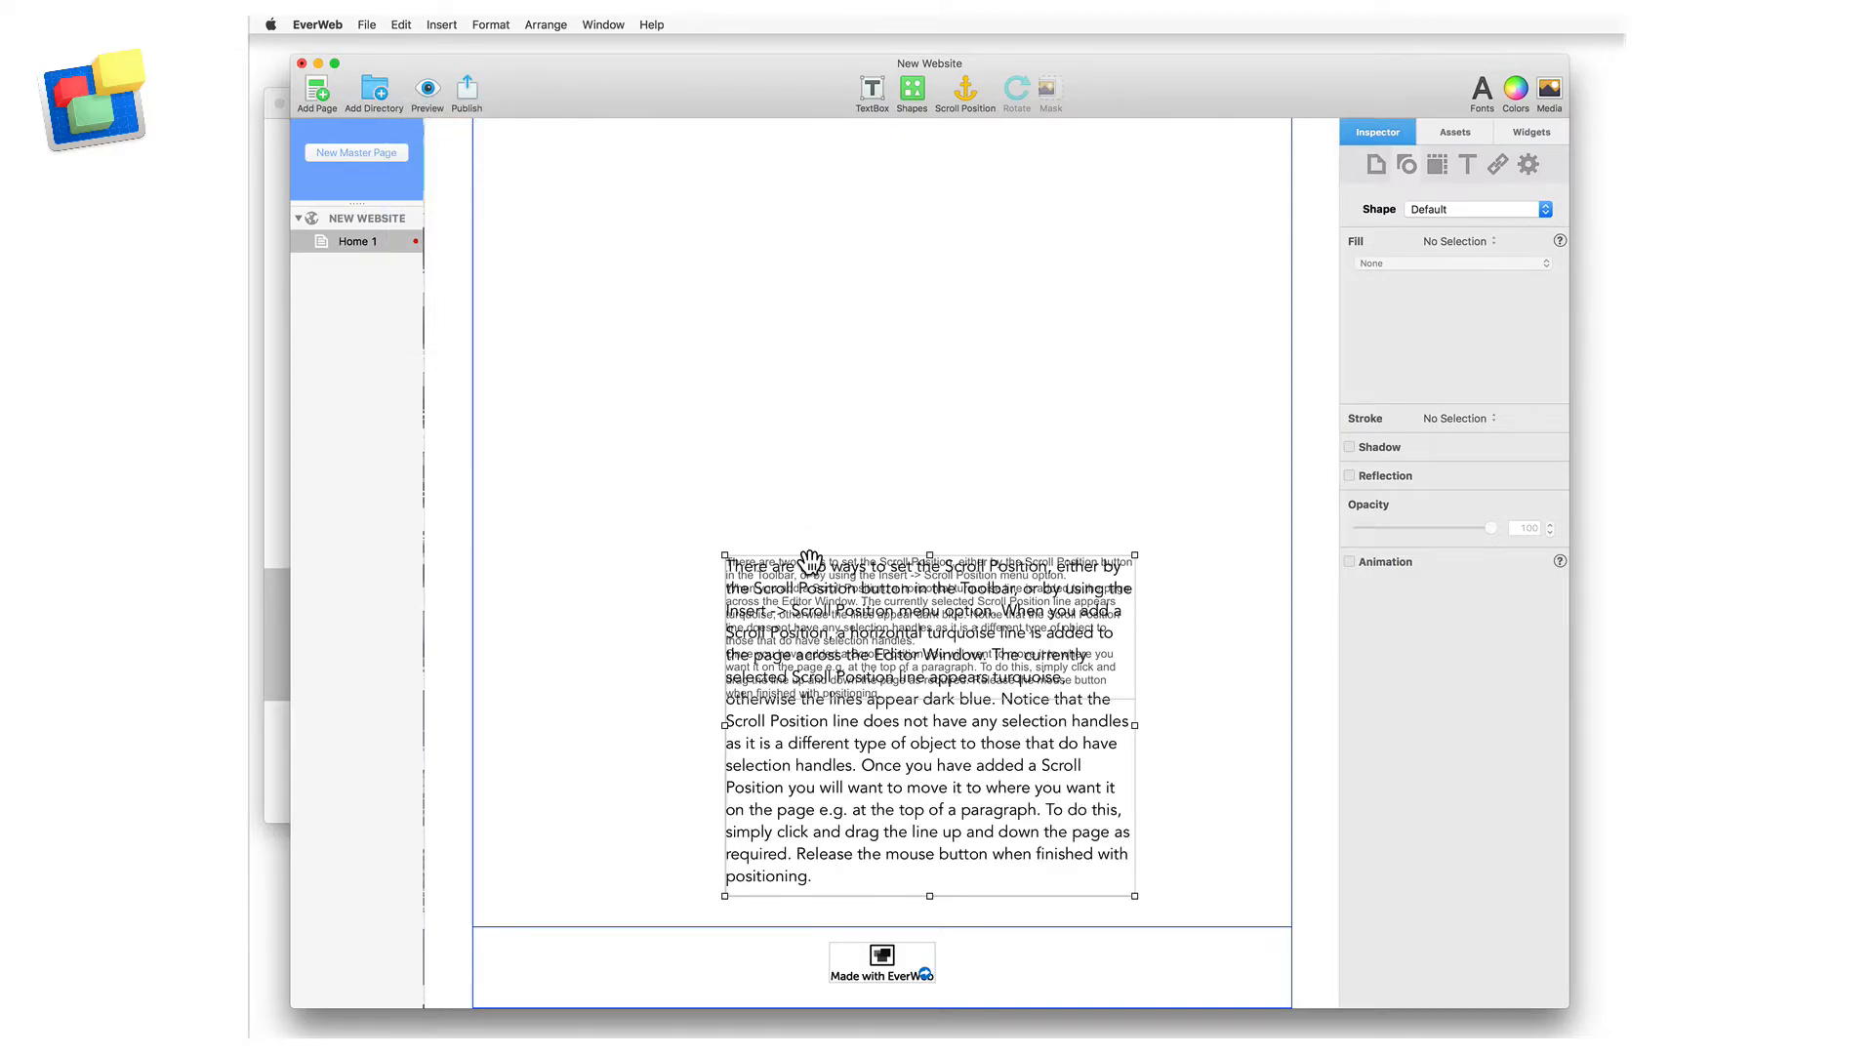
pyautogui.moveTo(906, 719); pyautogui.dragTo(866, 369)
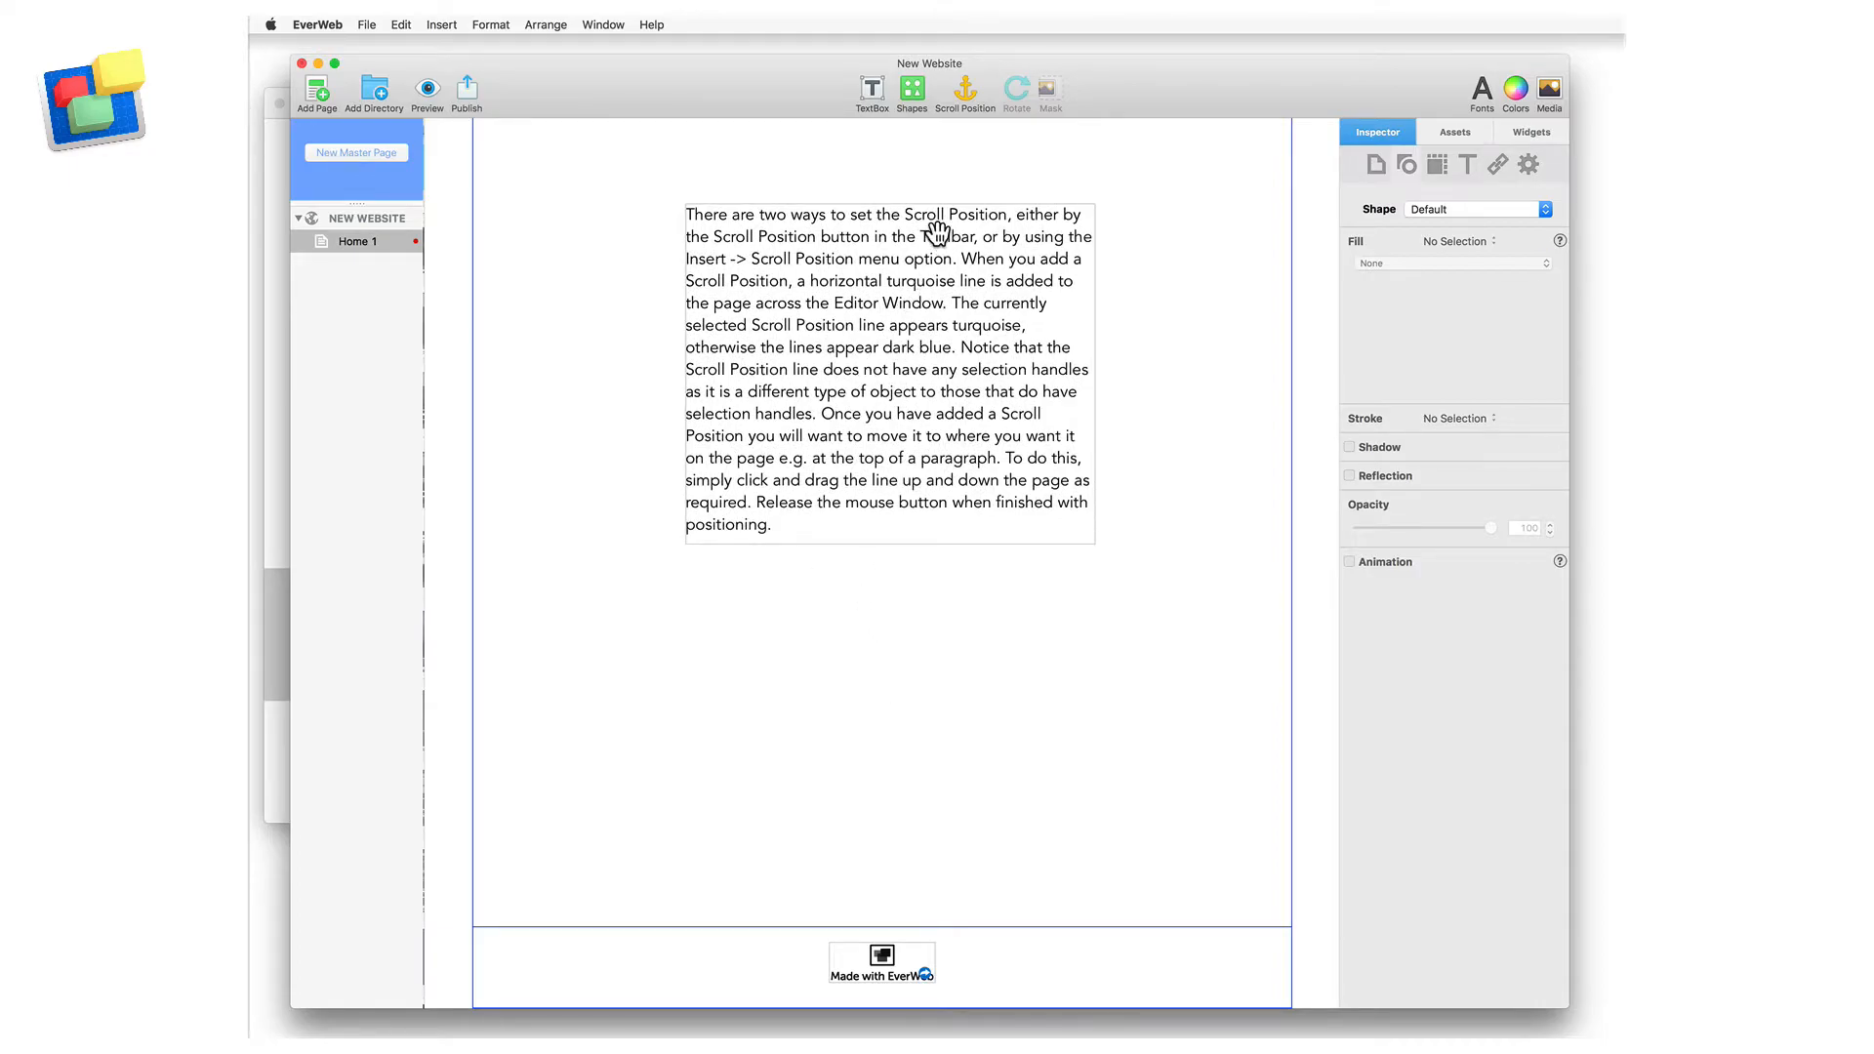
# Delete both letters "o" from the word "Toolbar" in the text box and finish editing
pyautogui.doubleClick(938, 235)
pyautogui.click(945, 236)
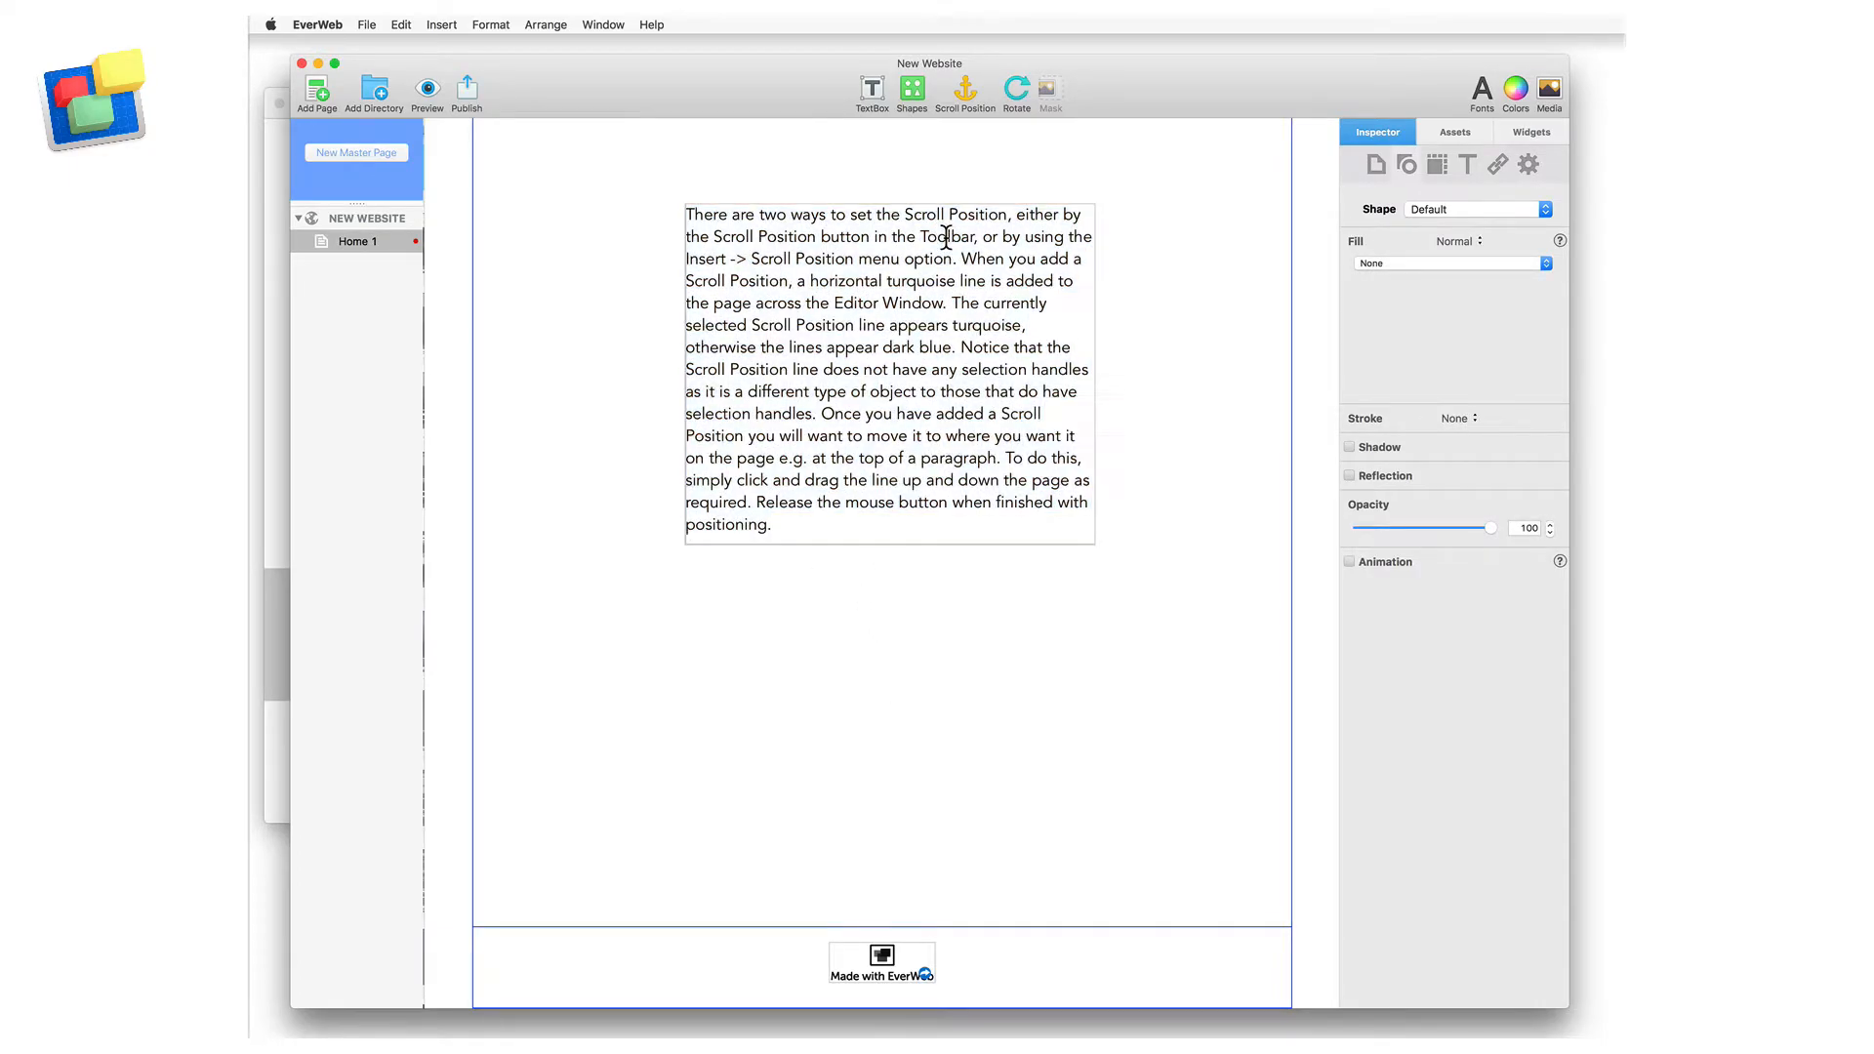
pyautogui.press('BackSpace')
pyautogui.press('BackSpace')
pyautogui.press('Escape')
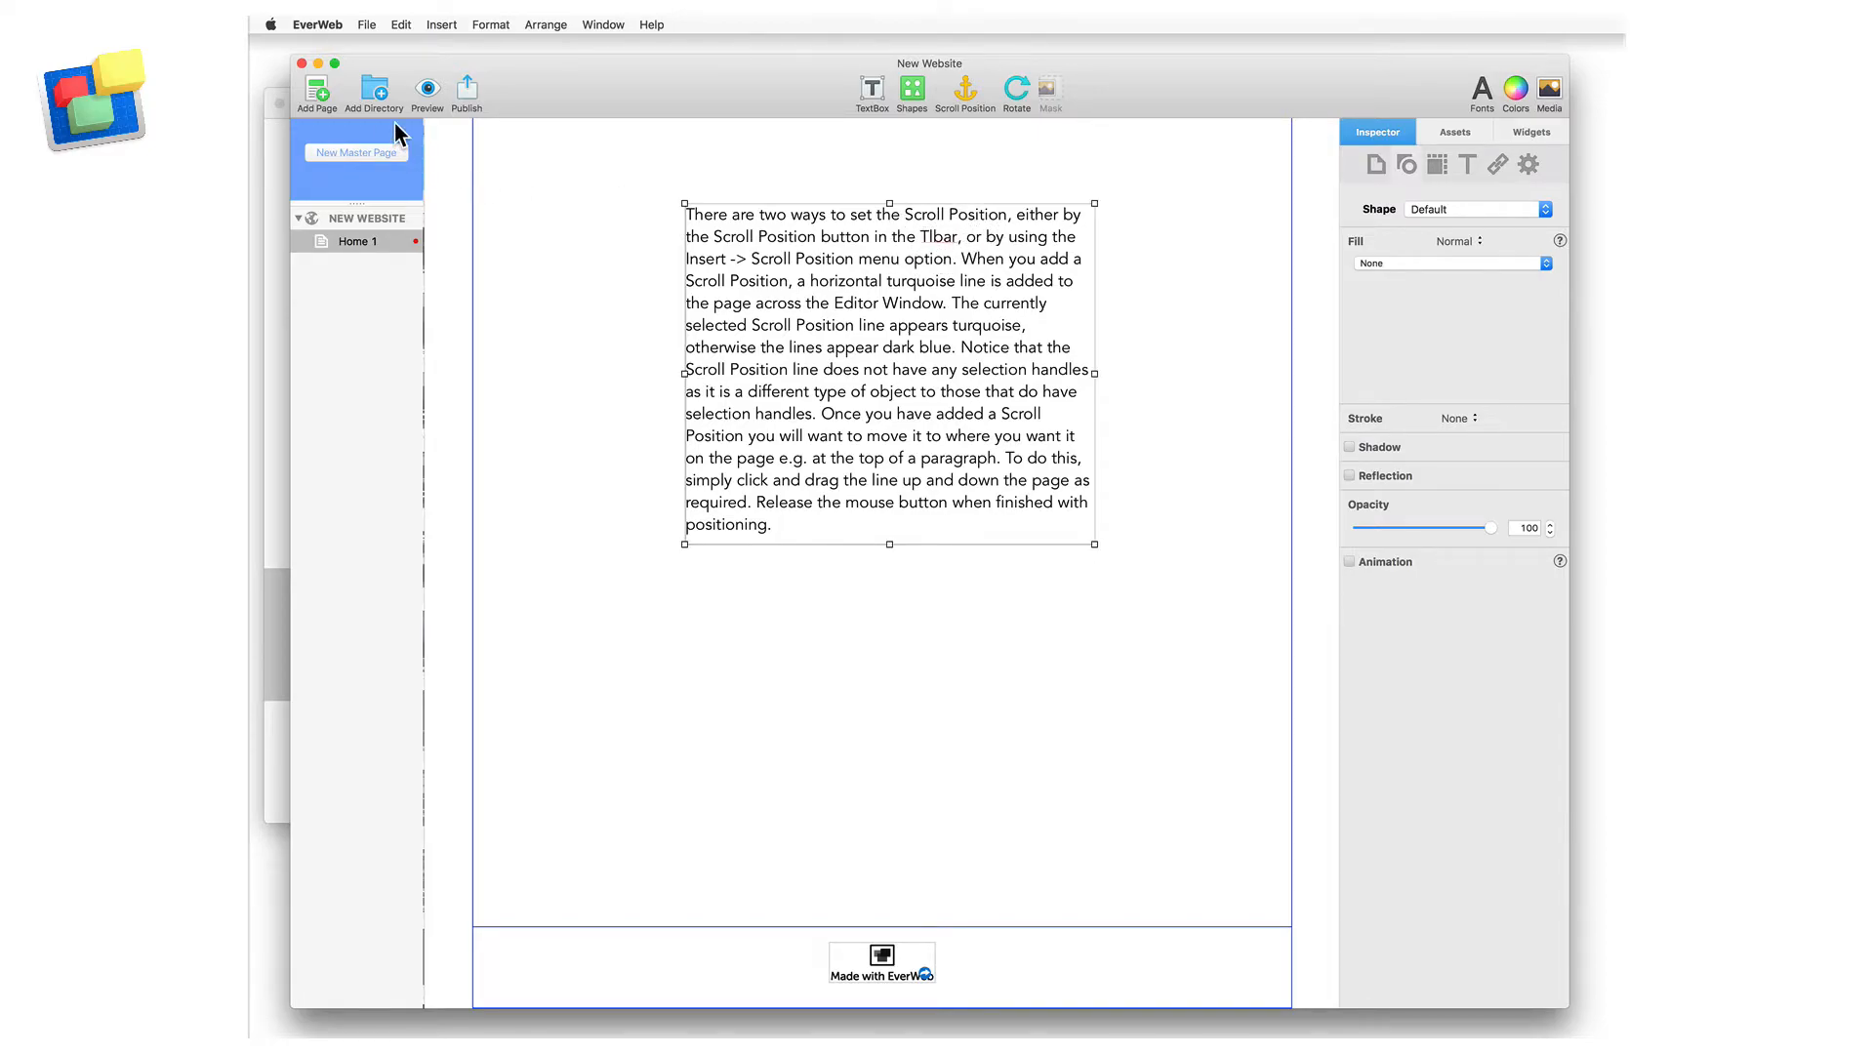
# Run the spelling checker on the text box and move its window off the inspector to examine the misspelled word
pyautogui.click(401, 25)
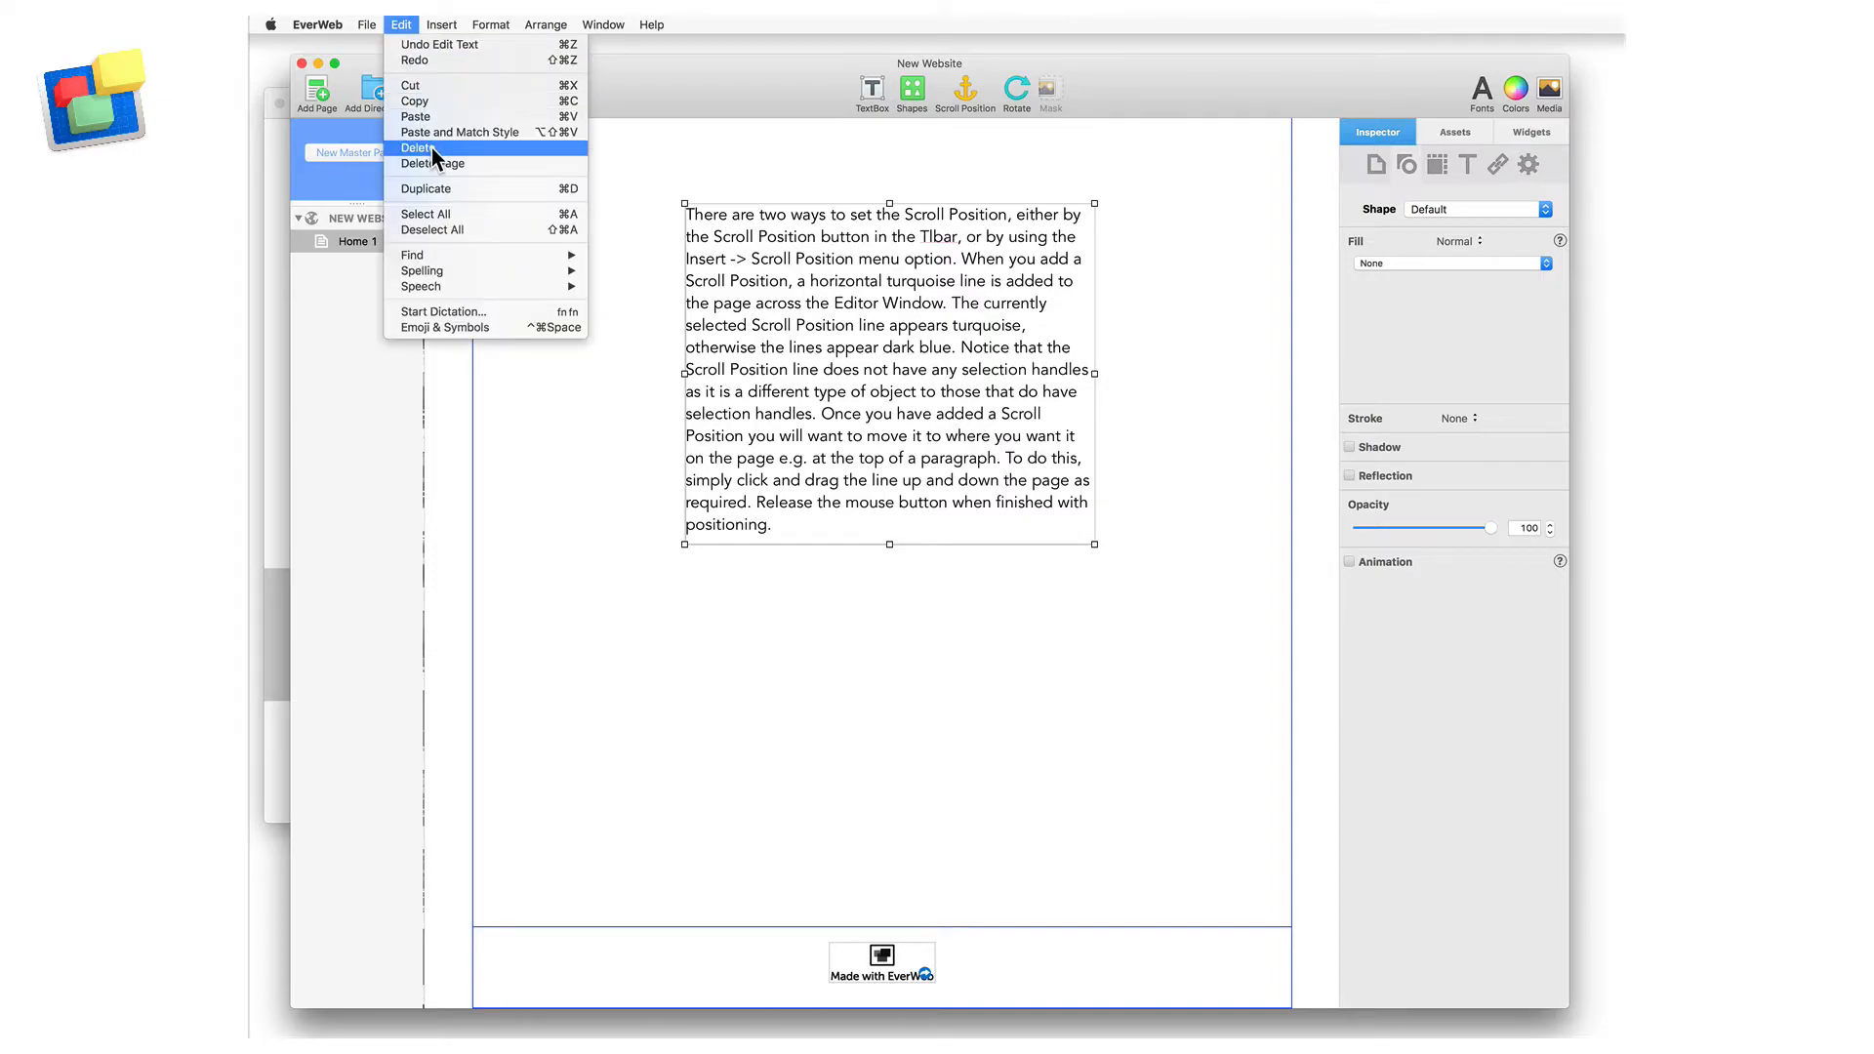
pyautogui.moveTo(510, 269)
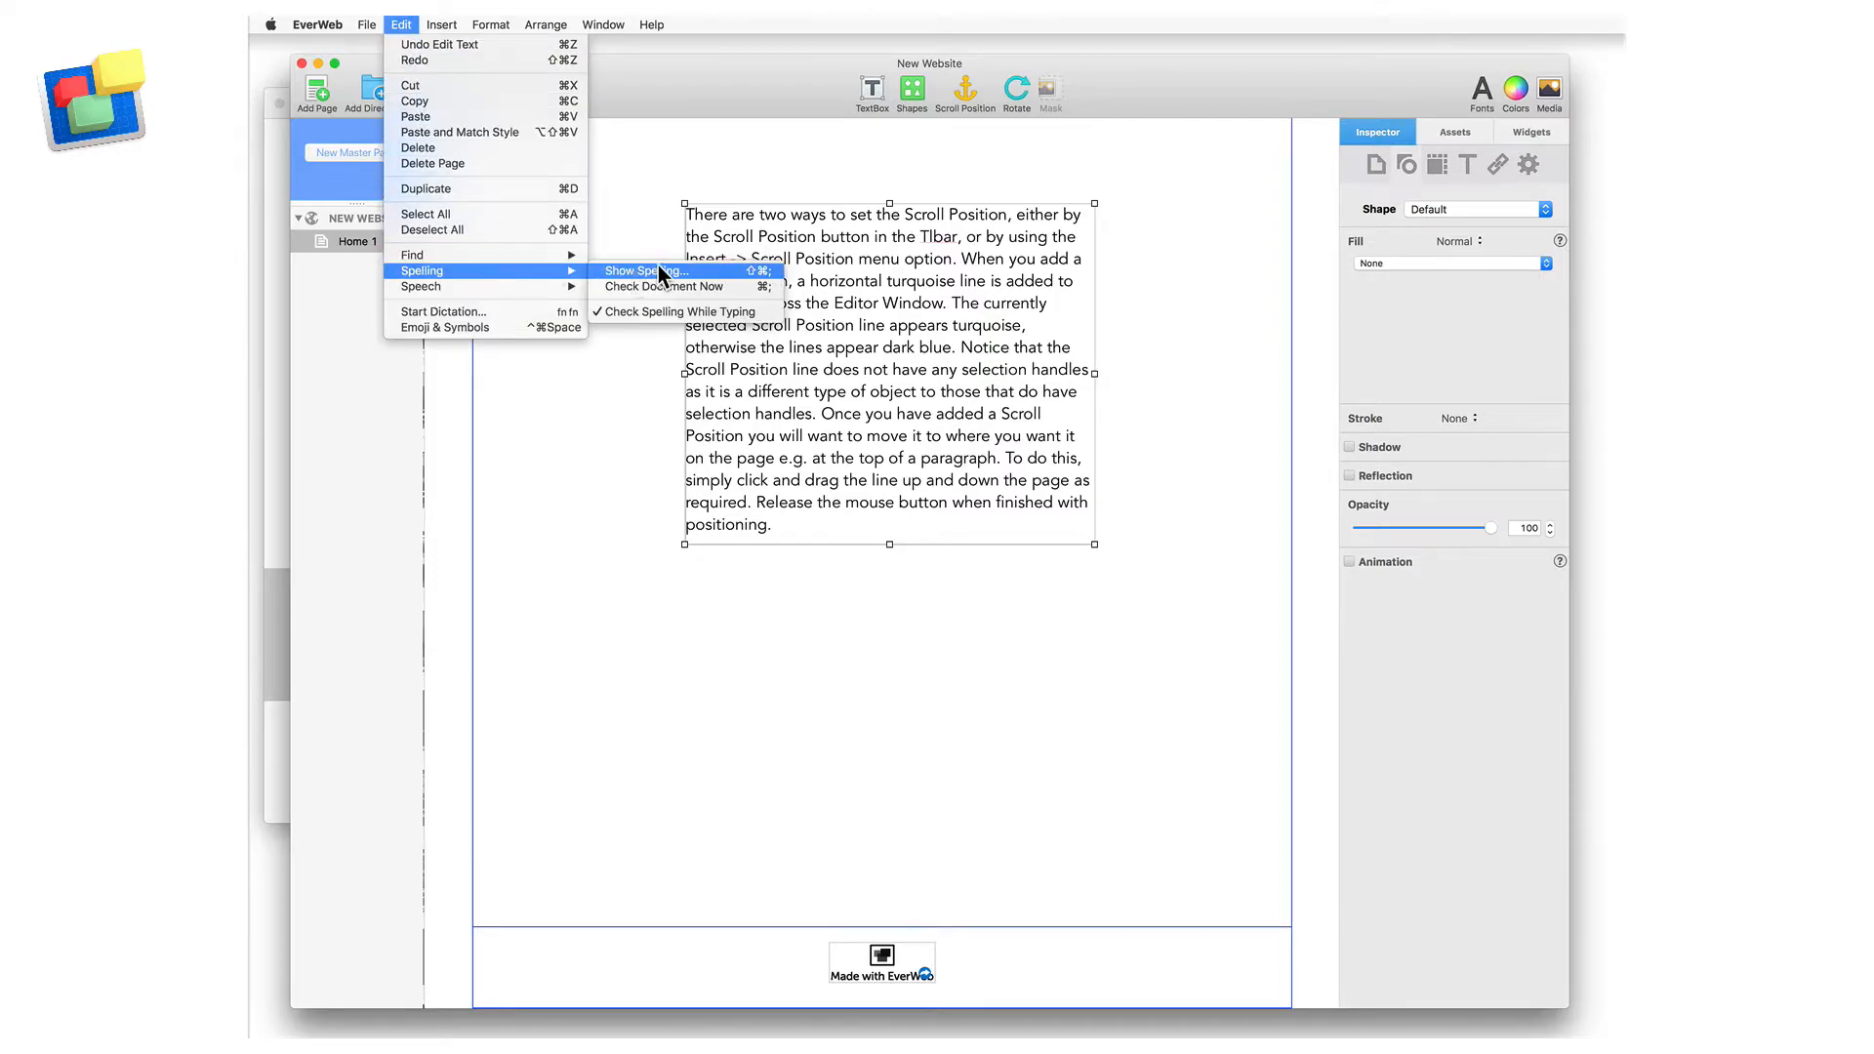
pyautogui.click(693, 271)
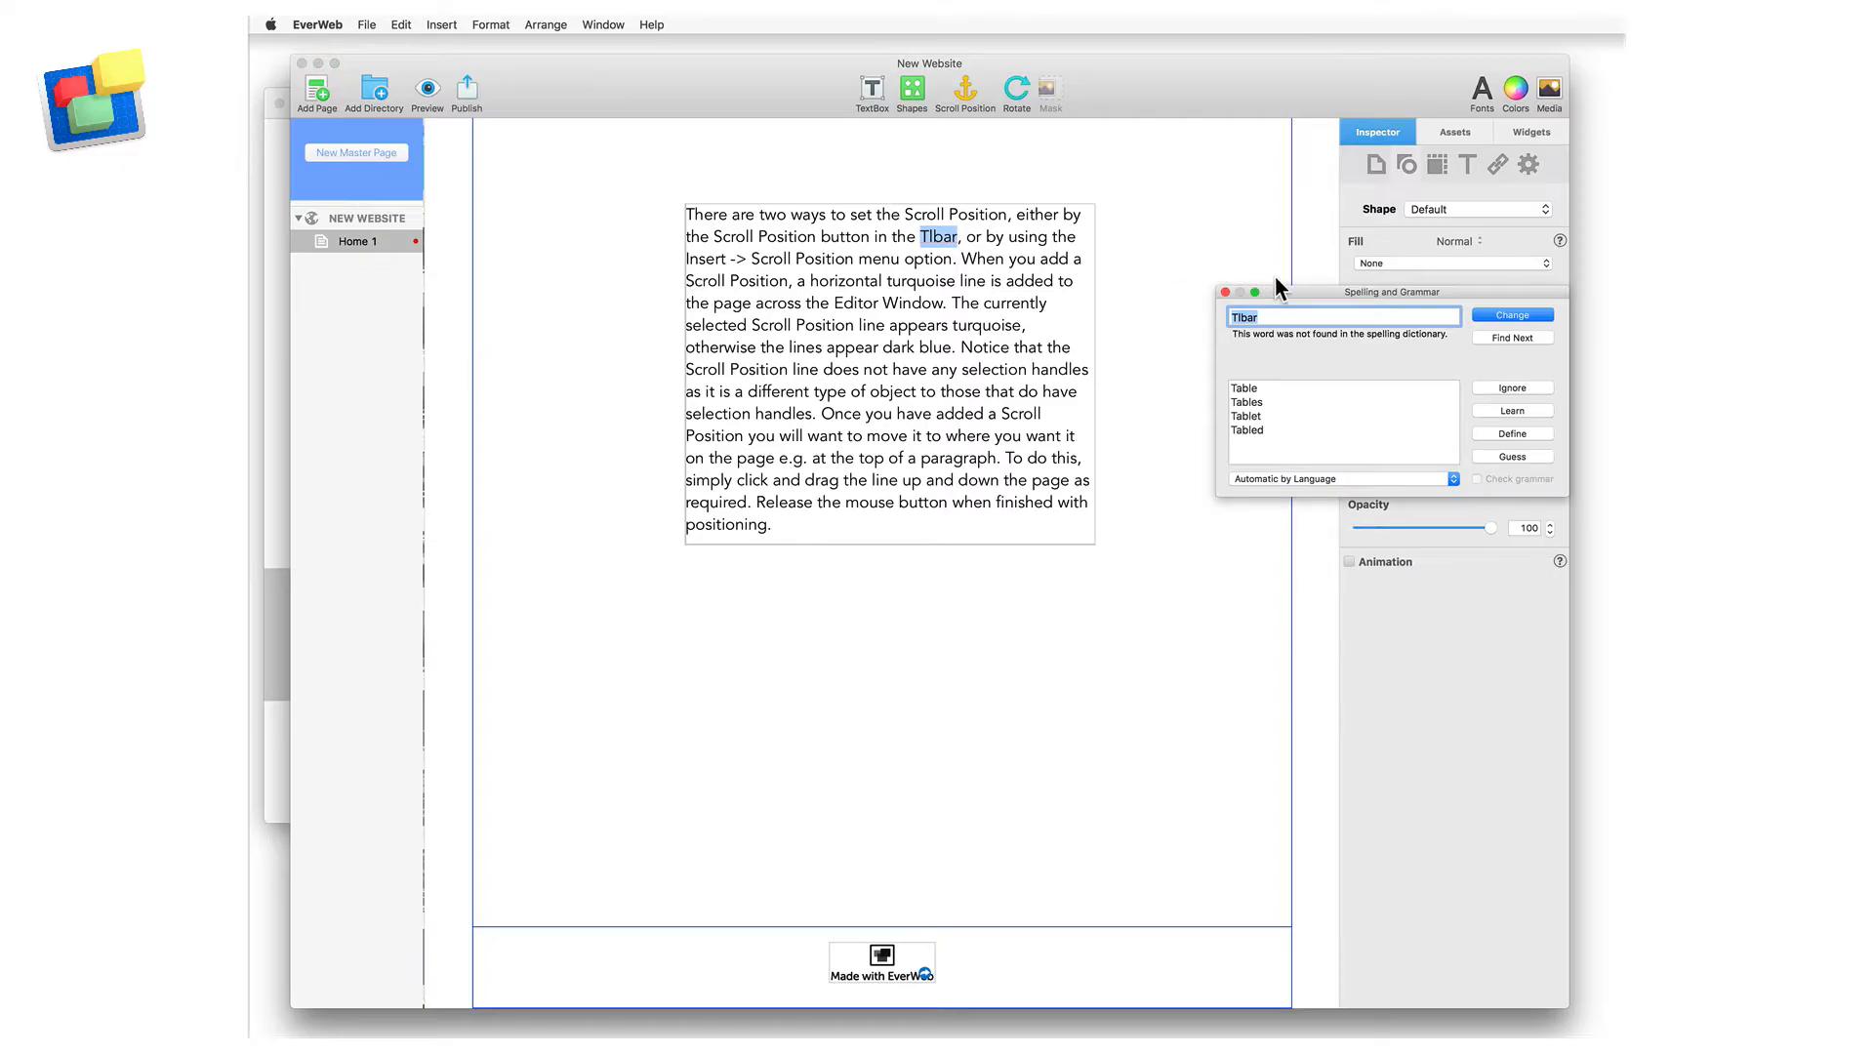
pyautogui.moveTo(1298, 291); pyautogui.dragTo(1030, 577)
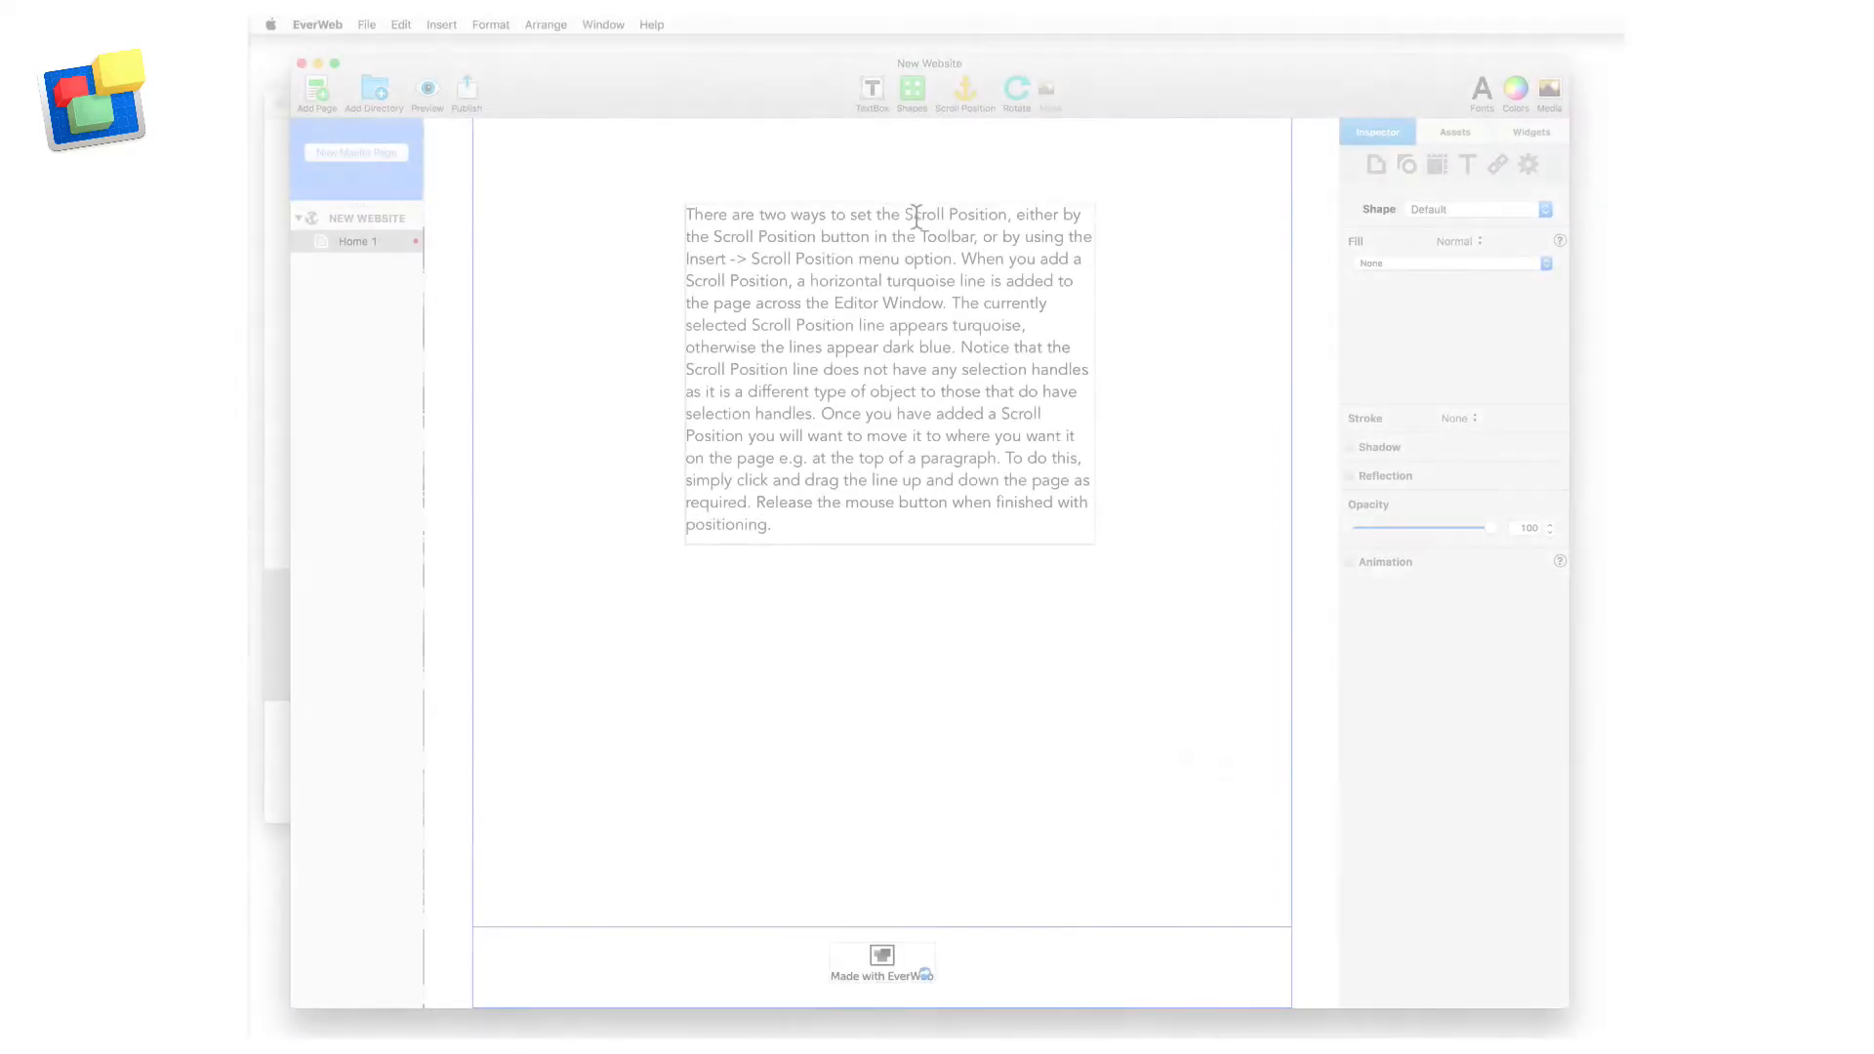
# Give the word "Toolbar" a Banana yellow background fill and finish editing the text
pyautogui.doubleClick(945, 237)
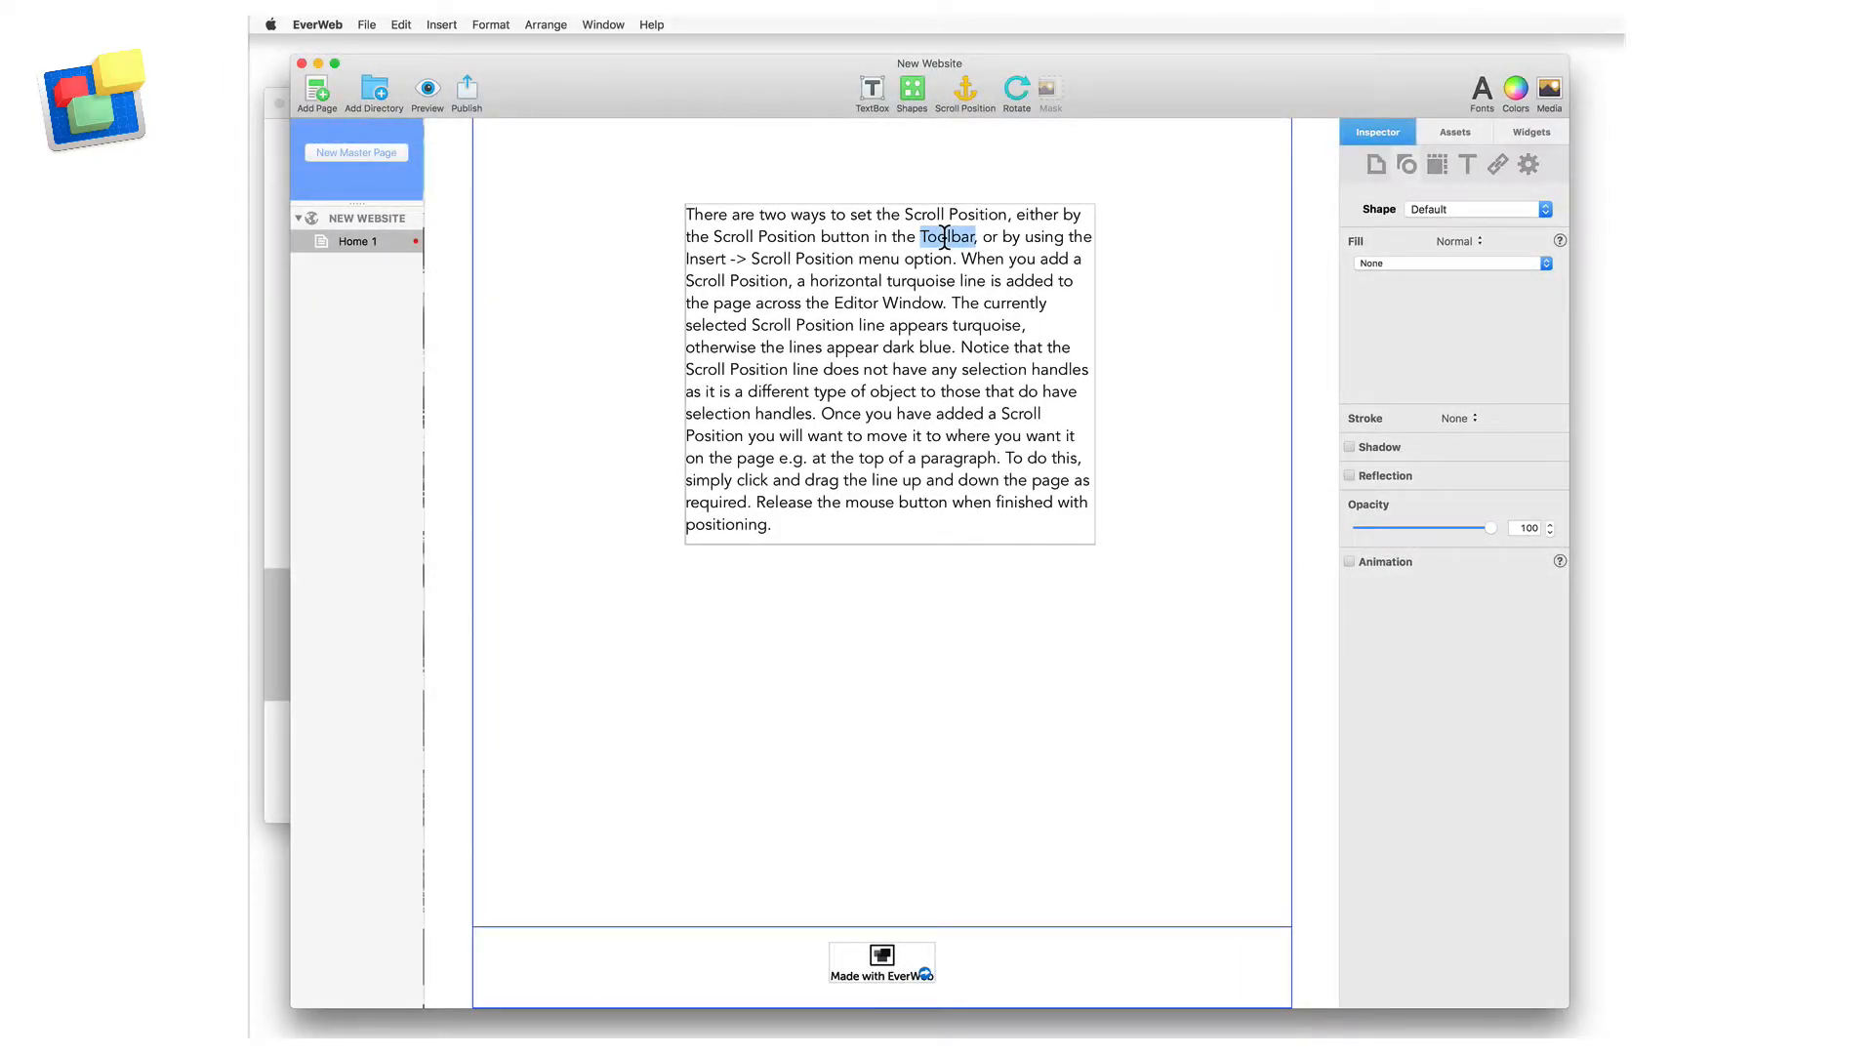
pyautogui.click(1467, 165)
pyautogui.click(1504, 252)
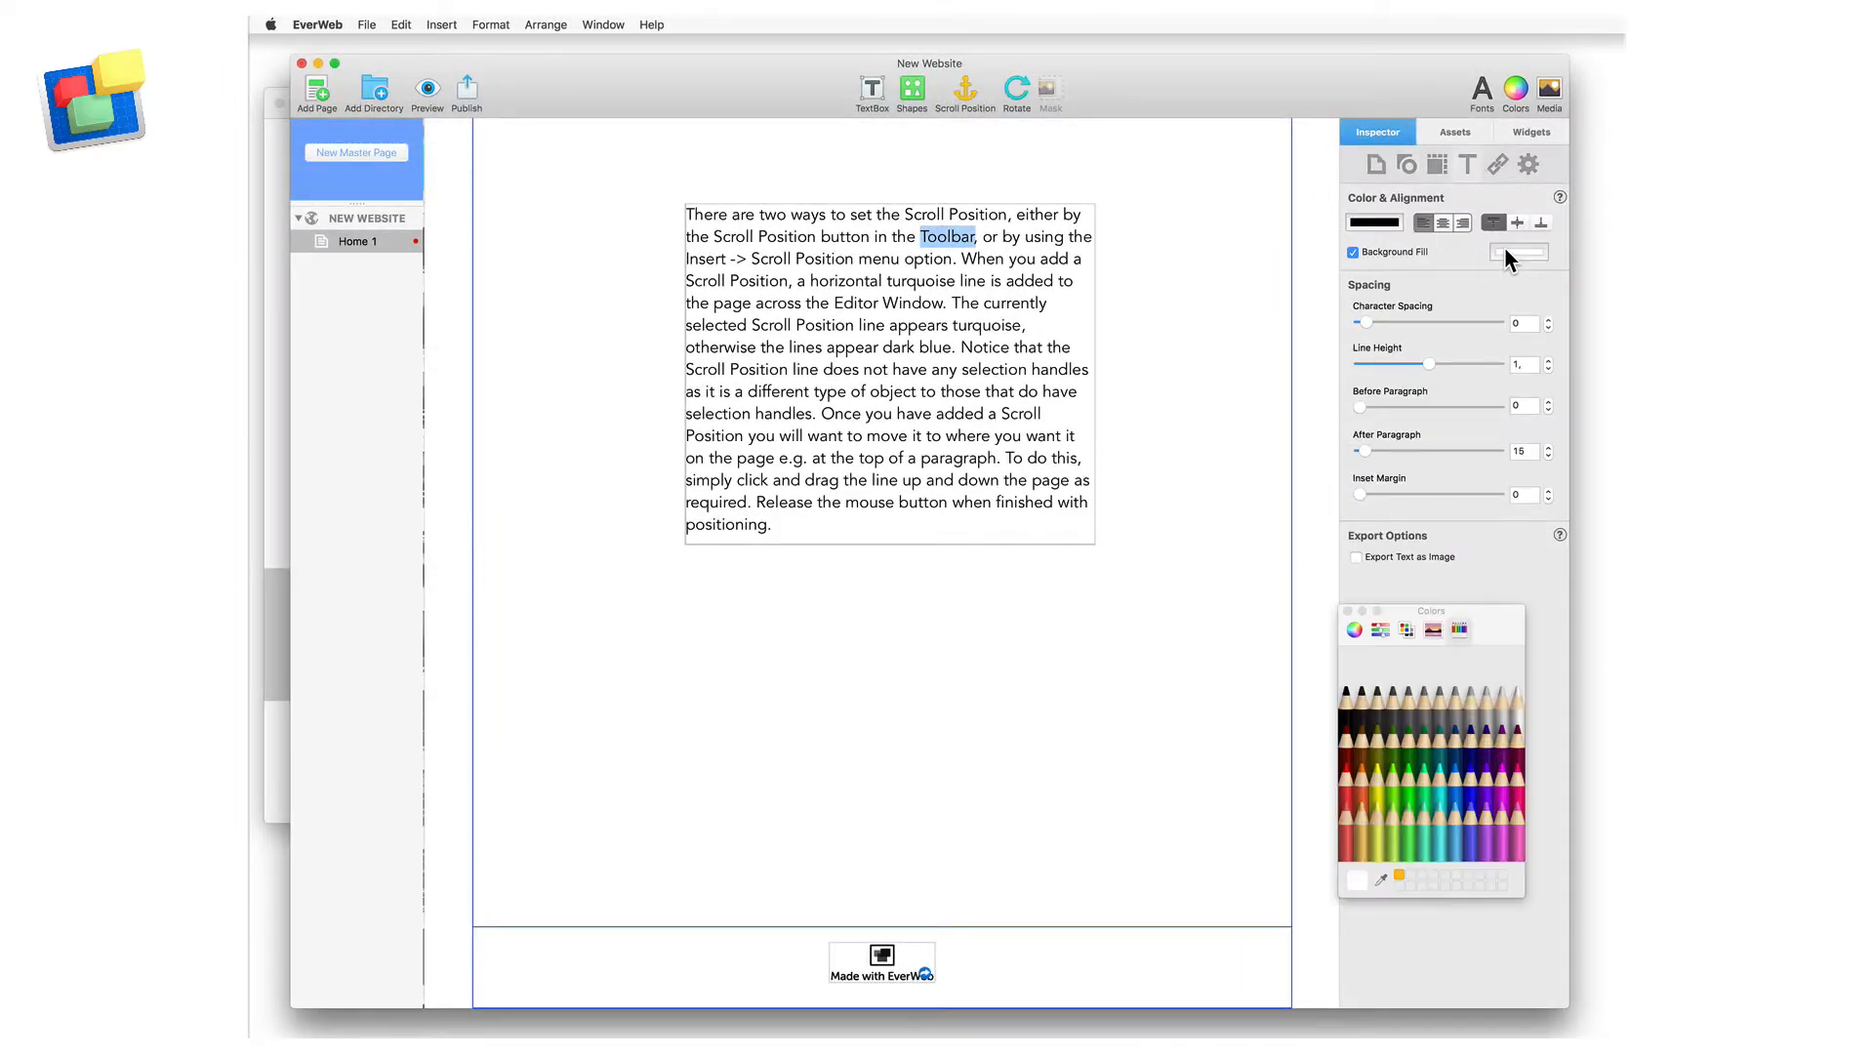
pyautogui.click(1381, 832)
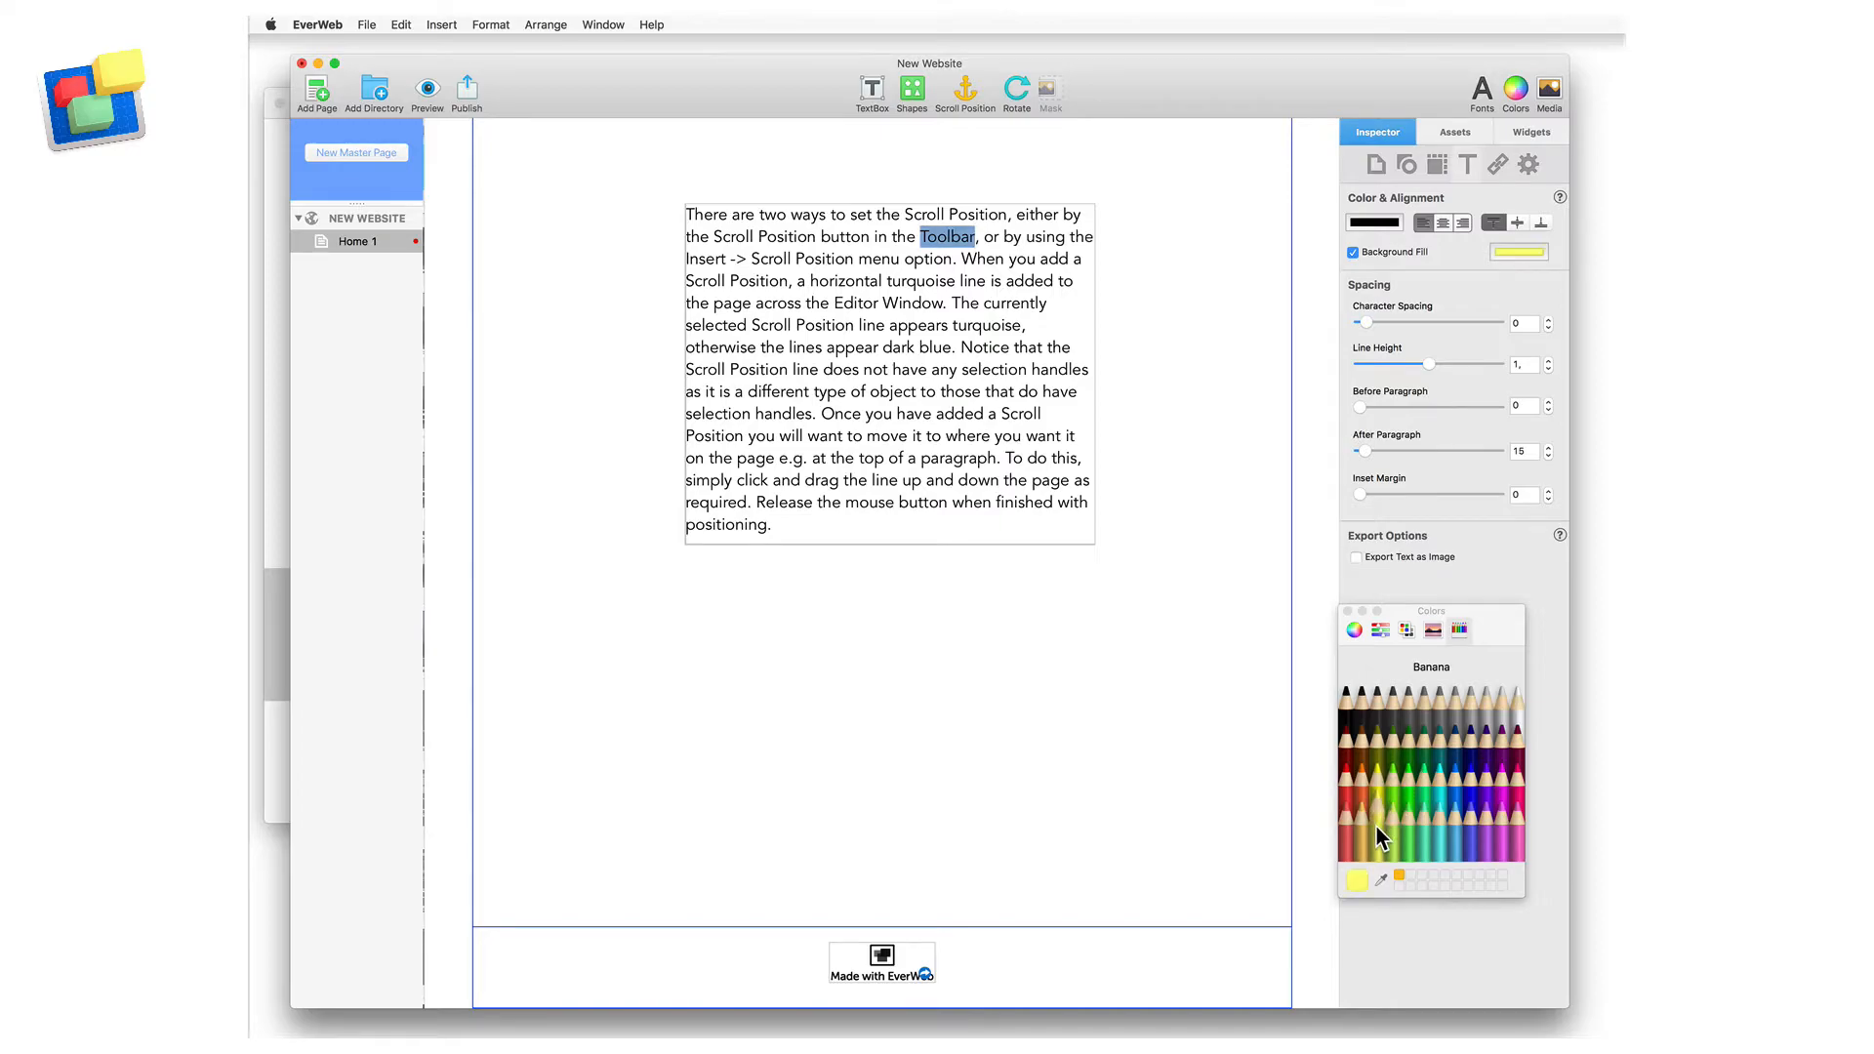
pyautogui.press('Escape')
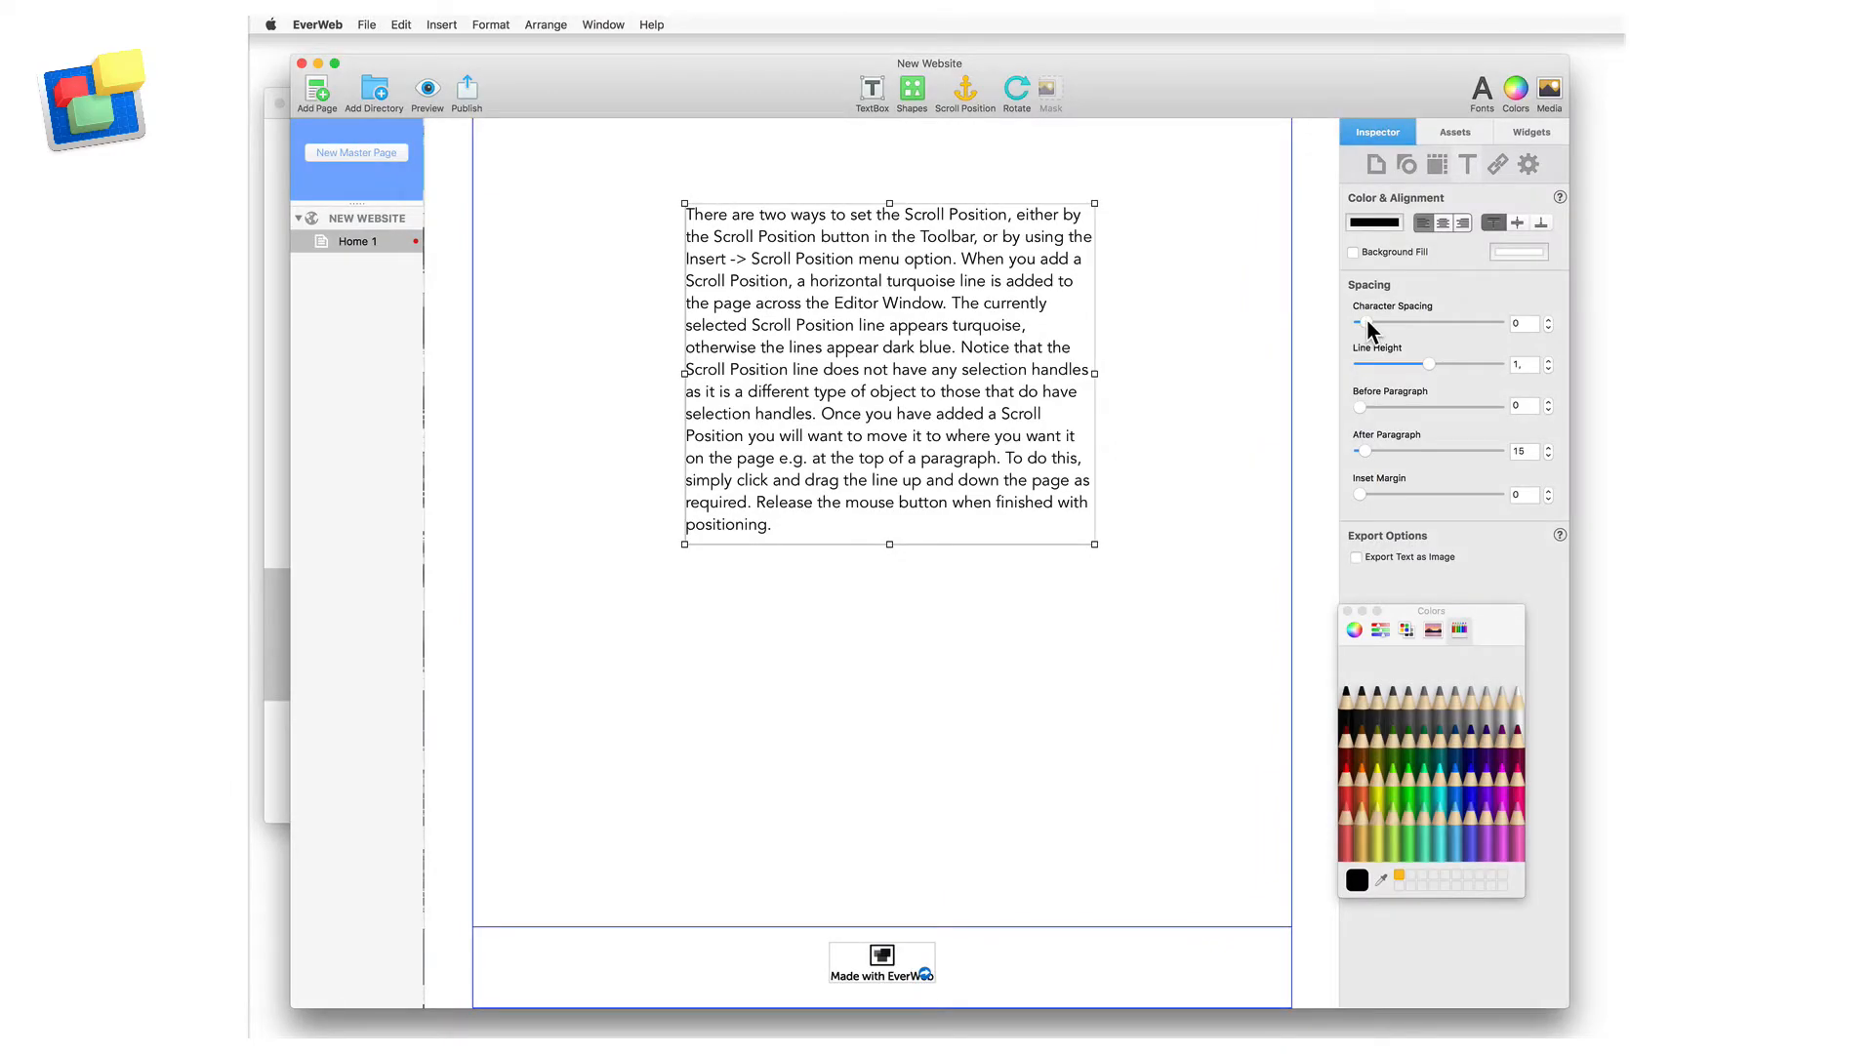
# Set the text box's character spacing to 1 and shorten the box to fit just below its last line
pyautogui.moveTo(1367, 322); pyautogui.dragTo(1366, 318)
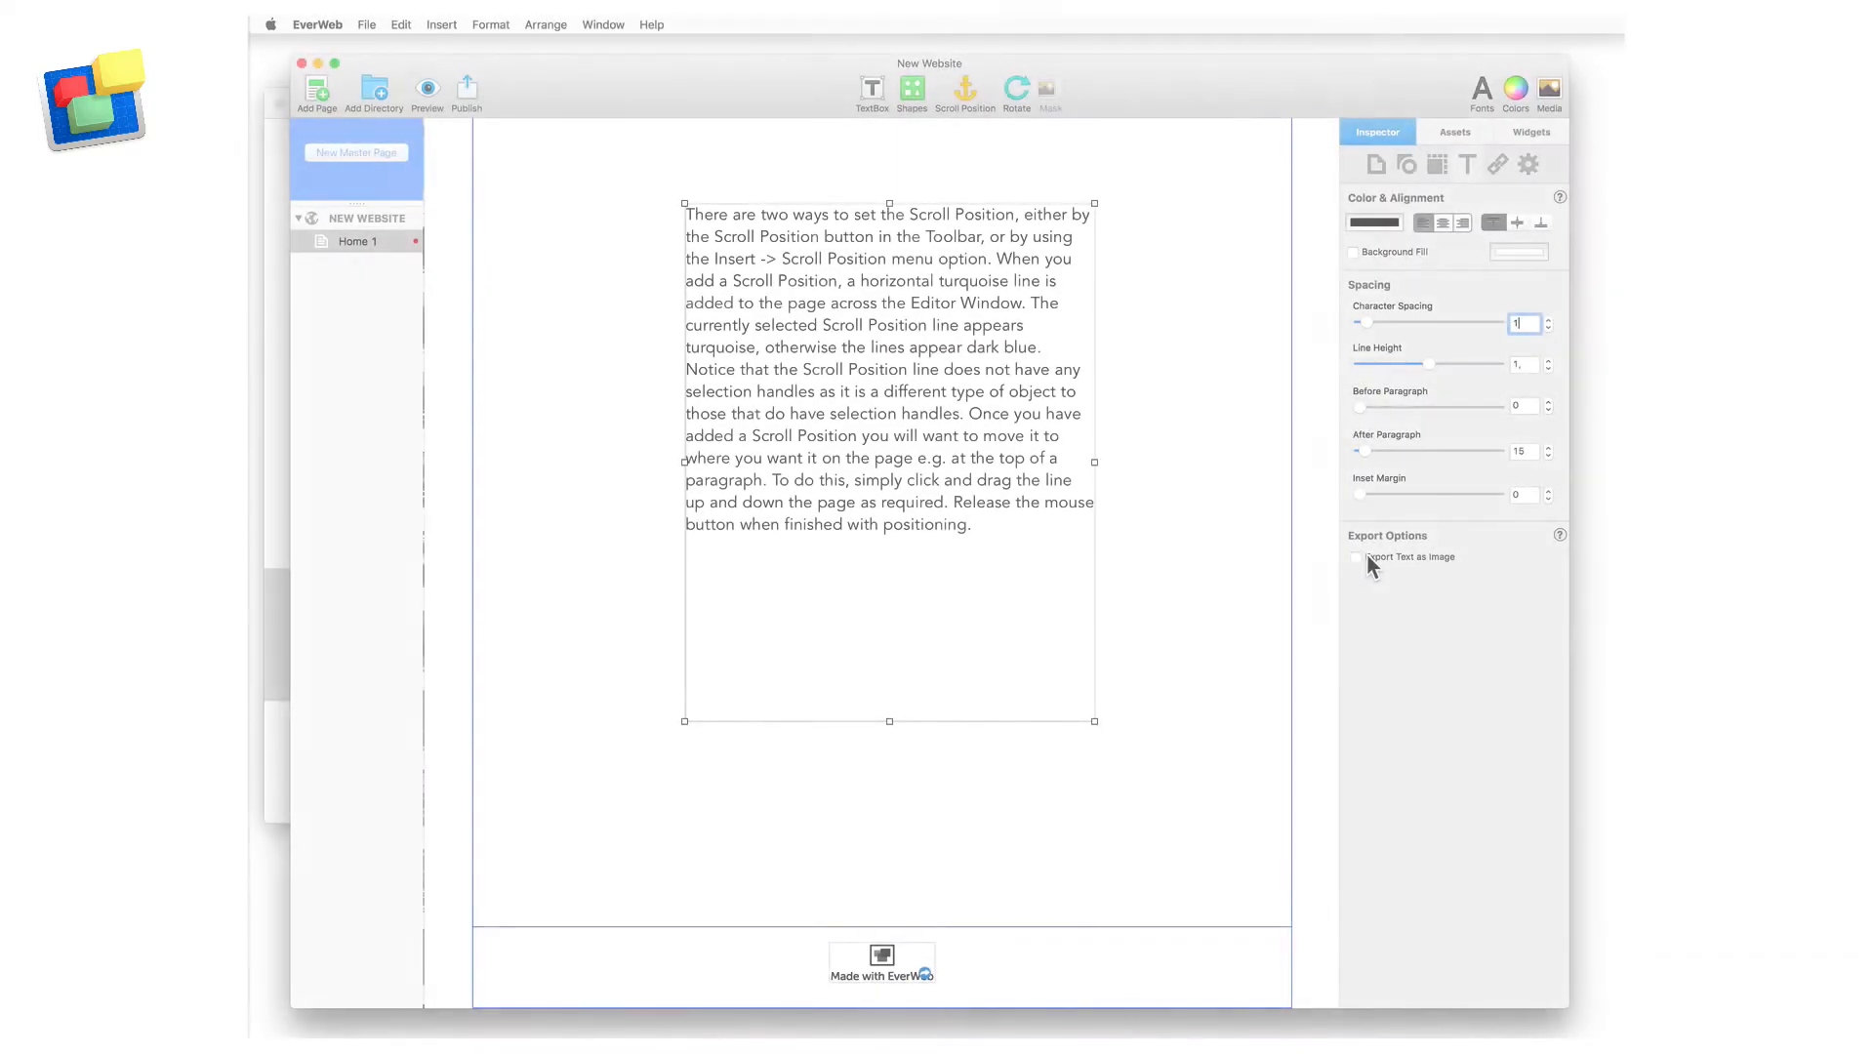
pyautogui.click(1367, 556)
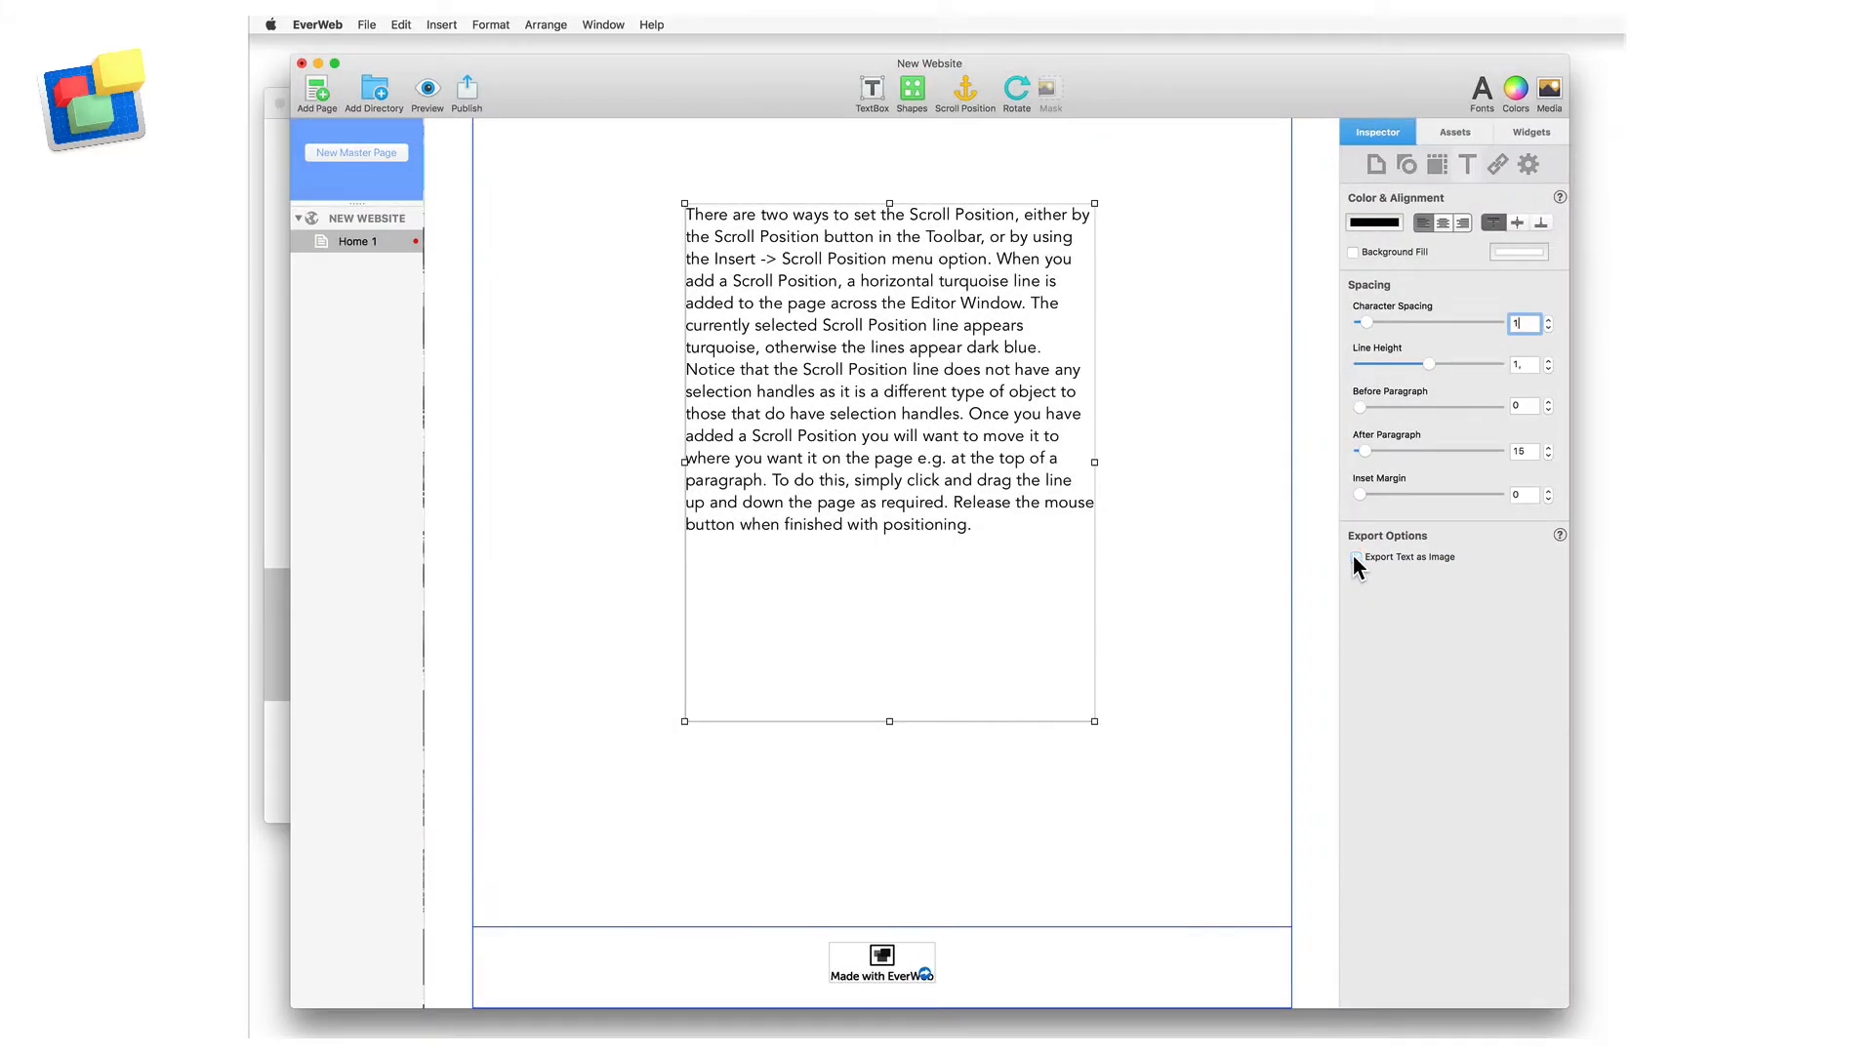
pyautogui.moveTo(891, 722); pyautogui.dragTo(897, 565)
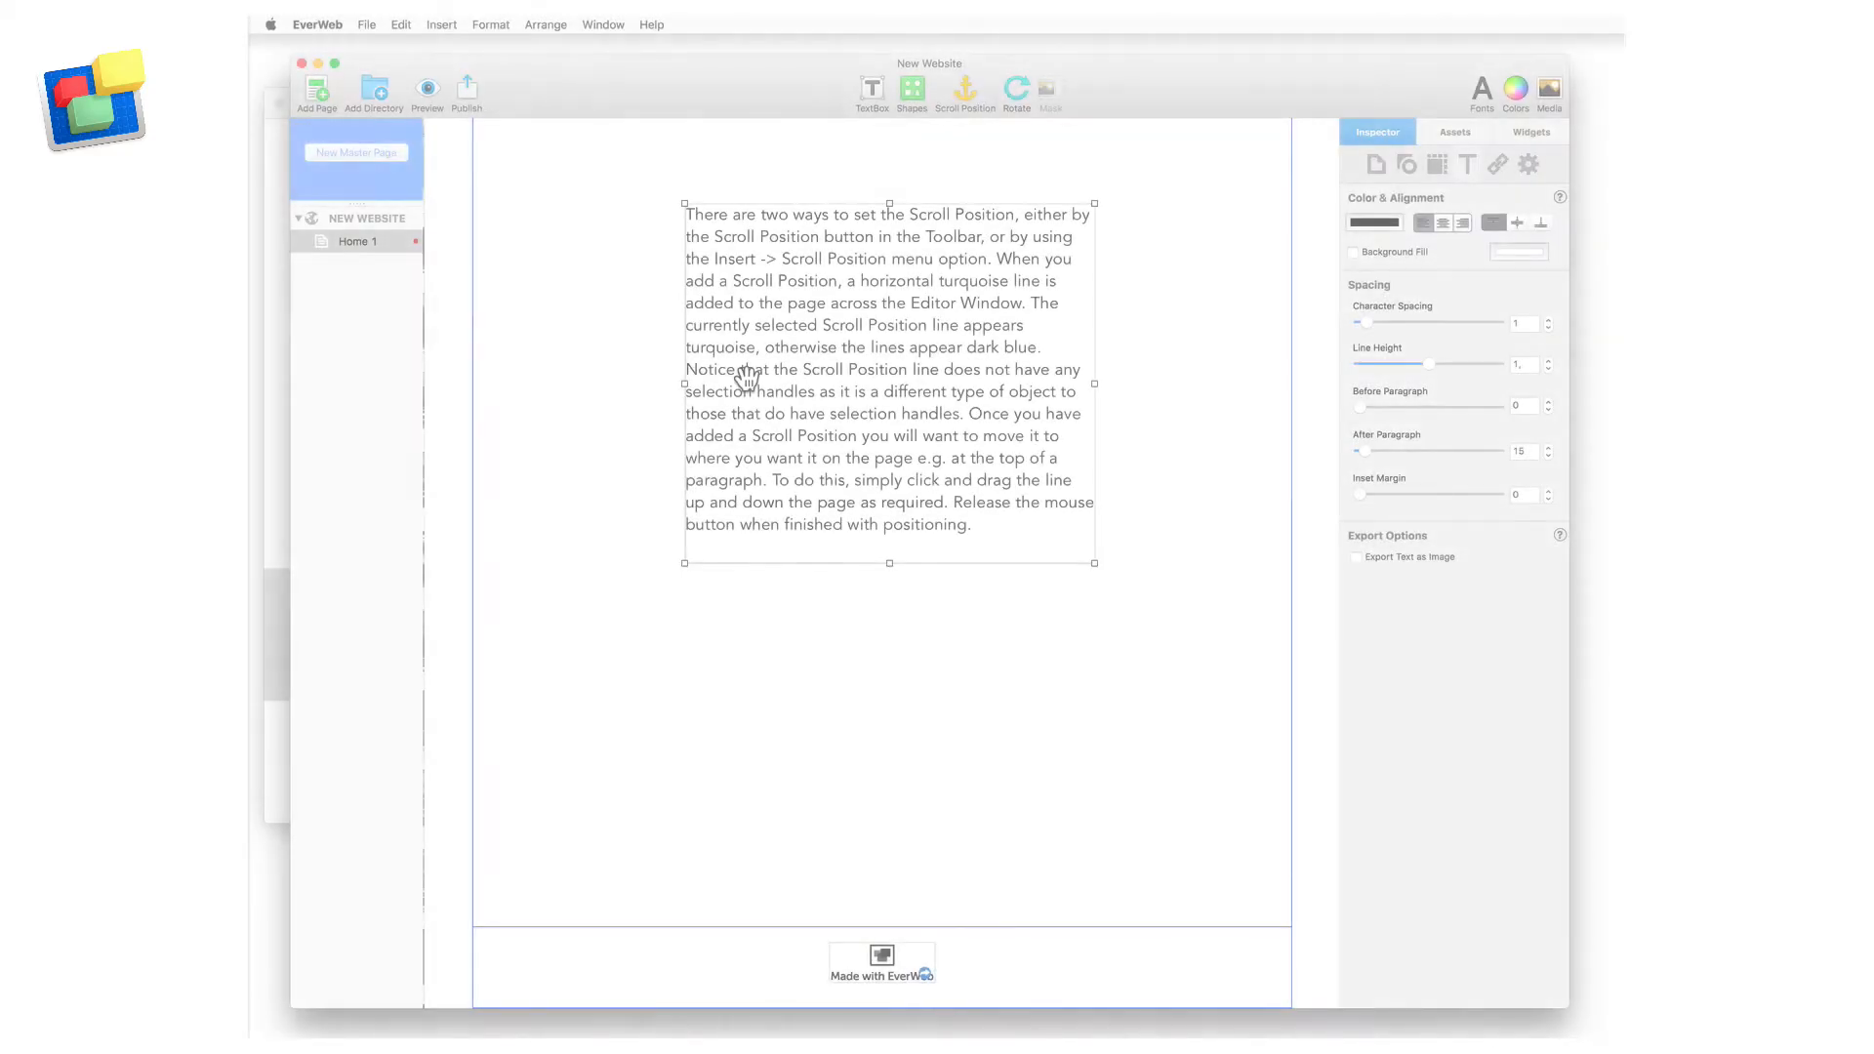
# Review the Speech, Font and Transformations commands available for selected text in the text box
pyautogui.tripleClick(747, 375)
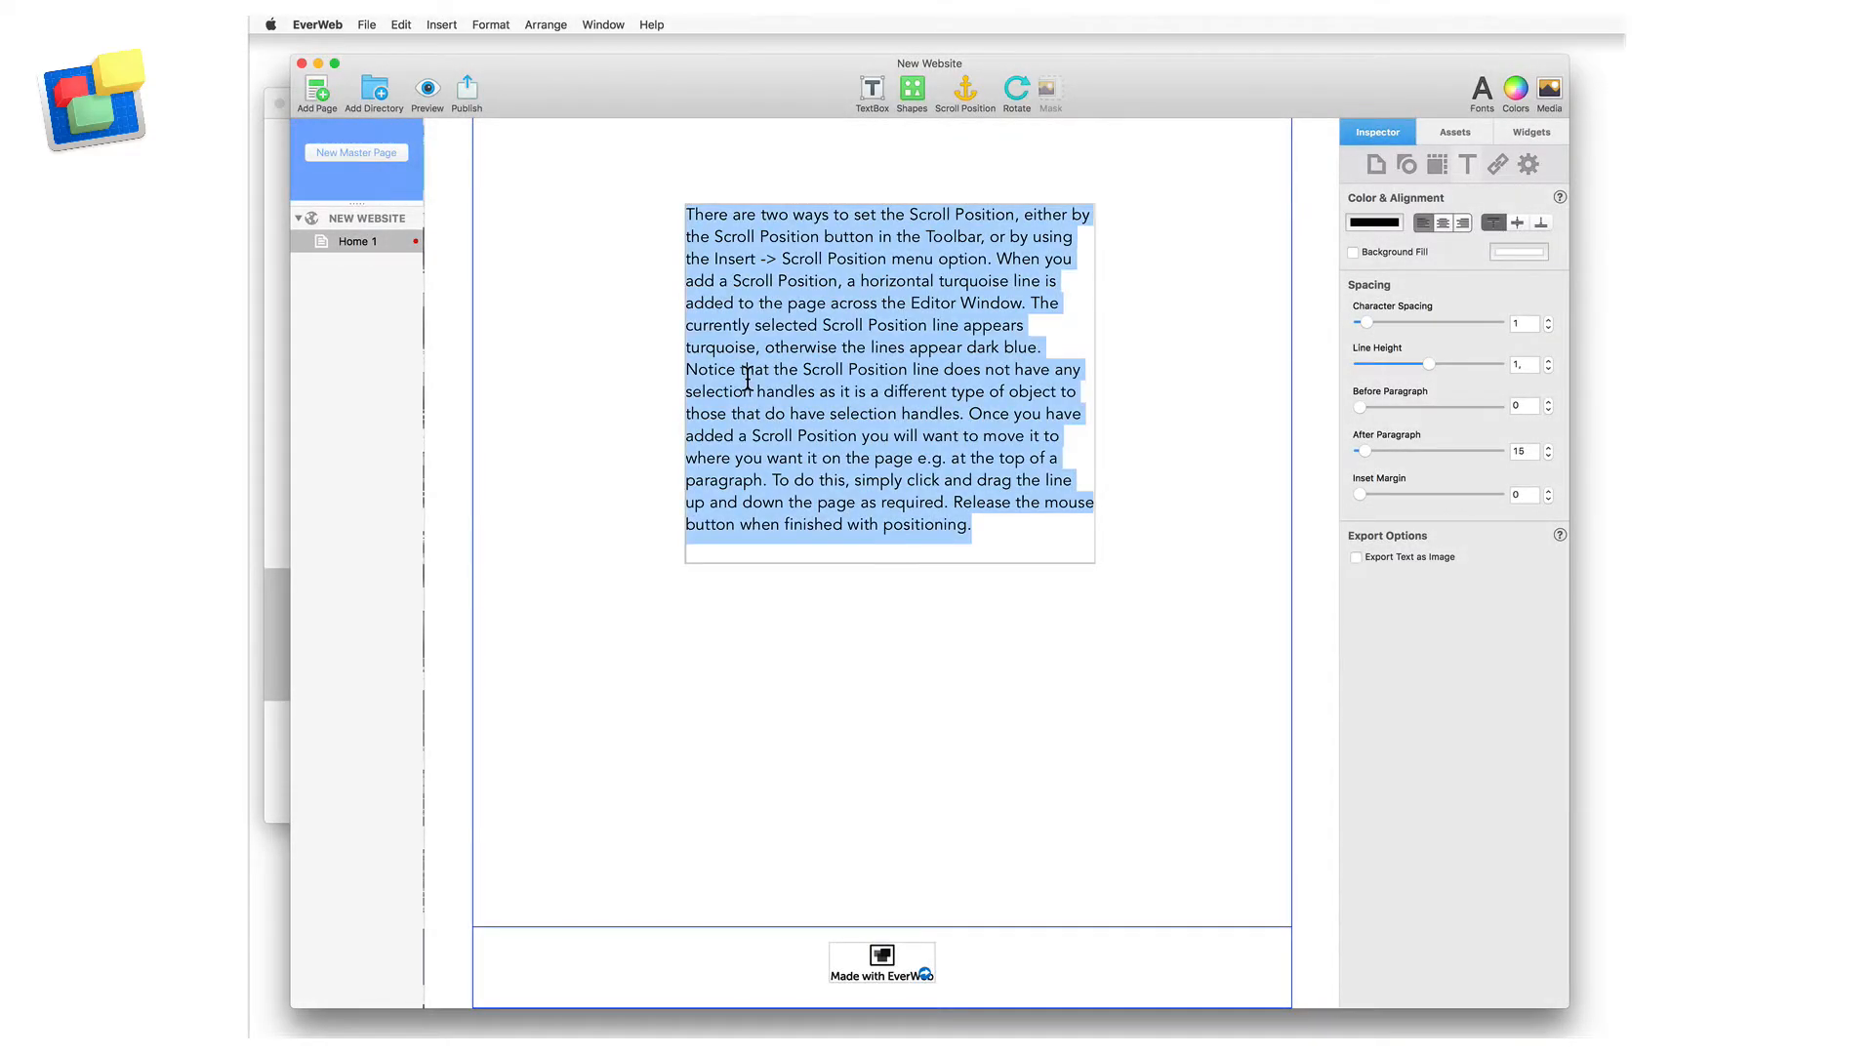
pyautogui.click(396, 29)
pyautogui.moveTo(498, 289)
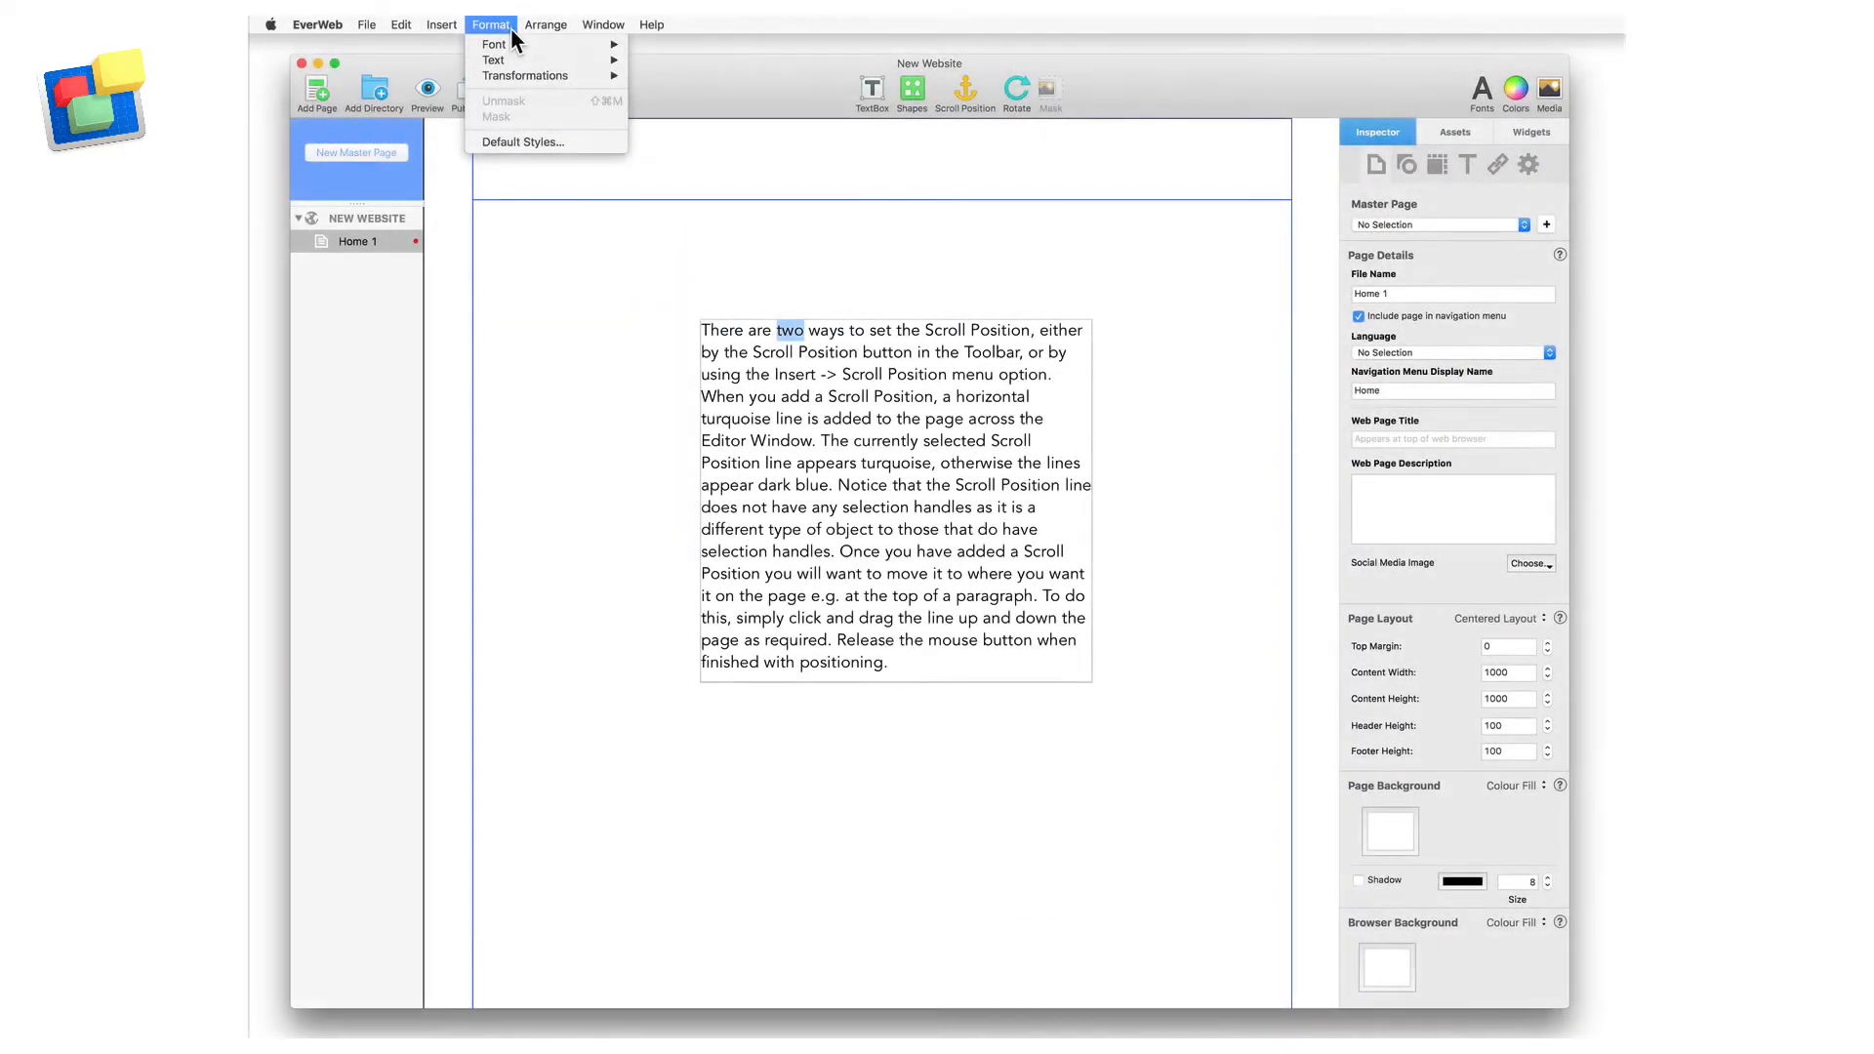
pyautogui.moveTo(515, 45)
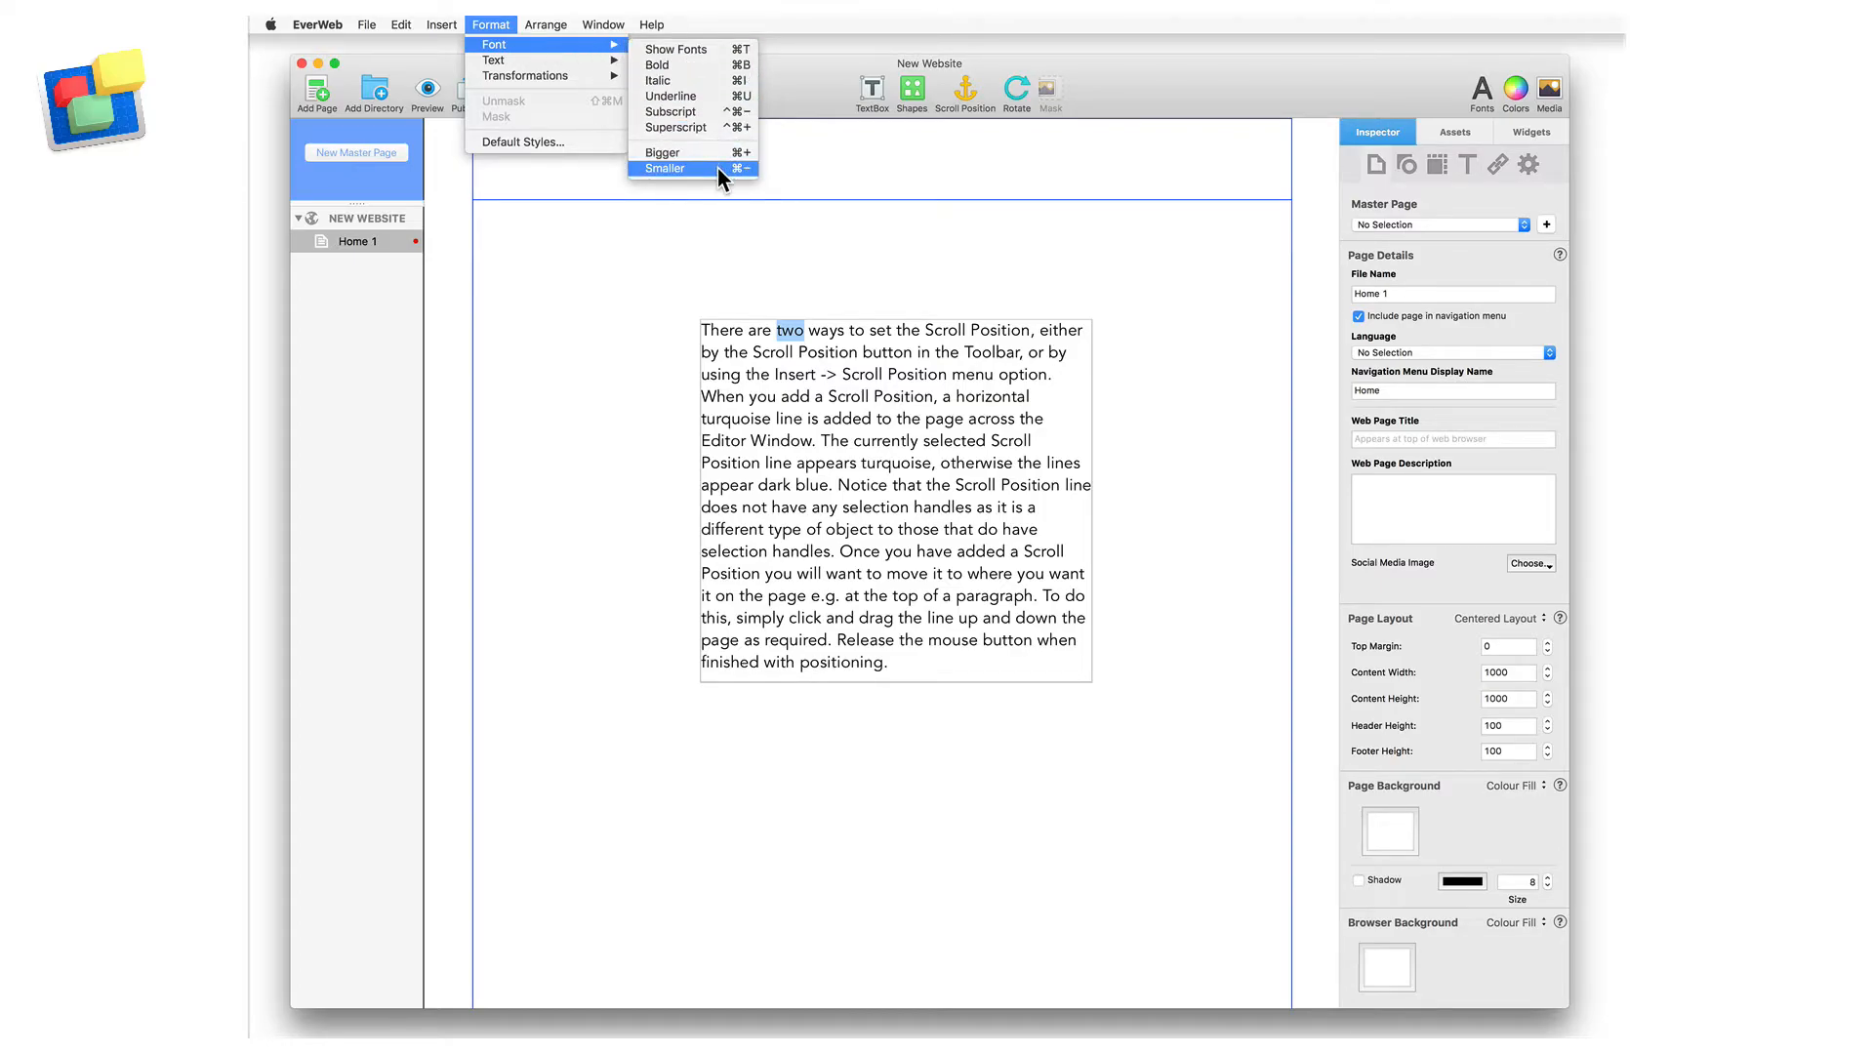
pyautogui.moveTo(597, 78)
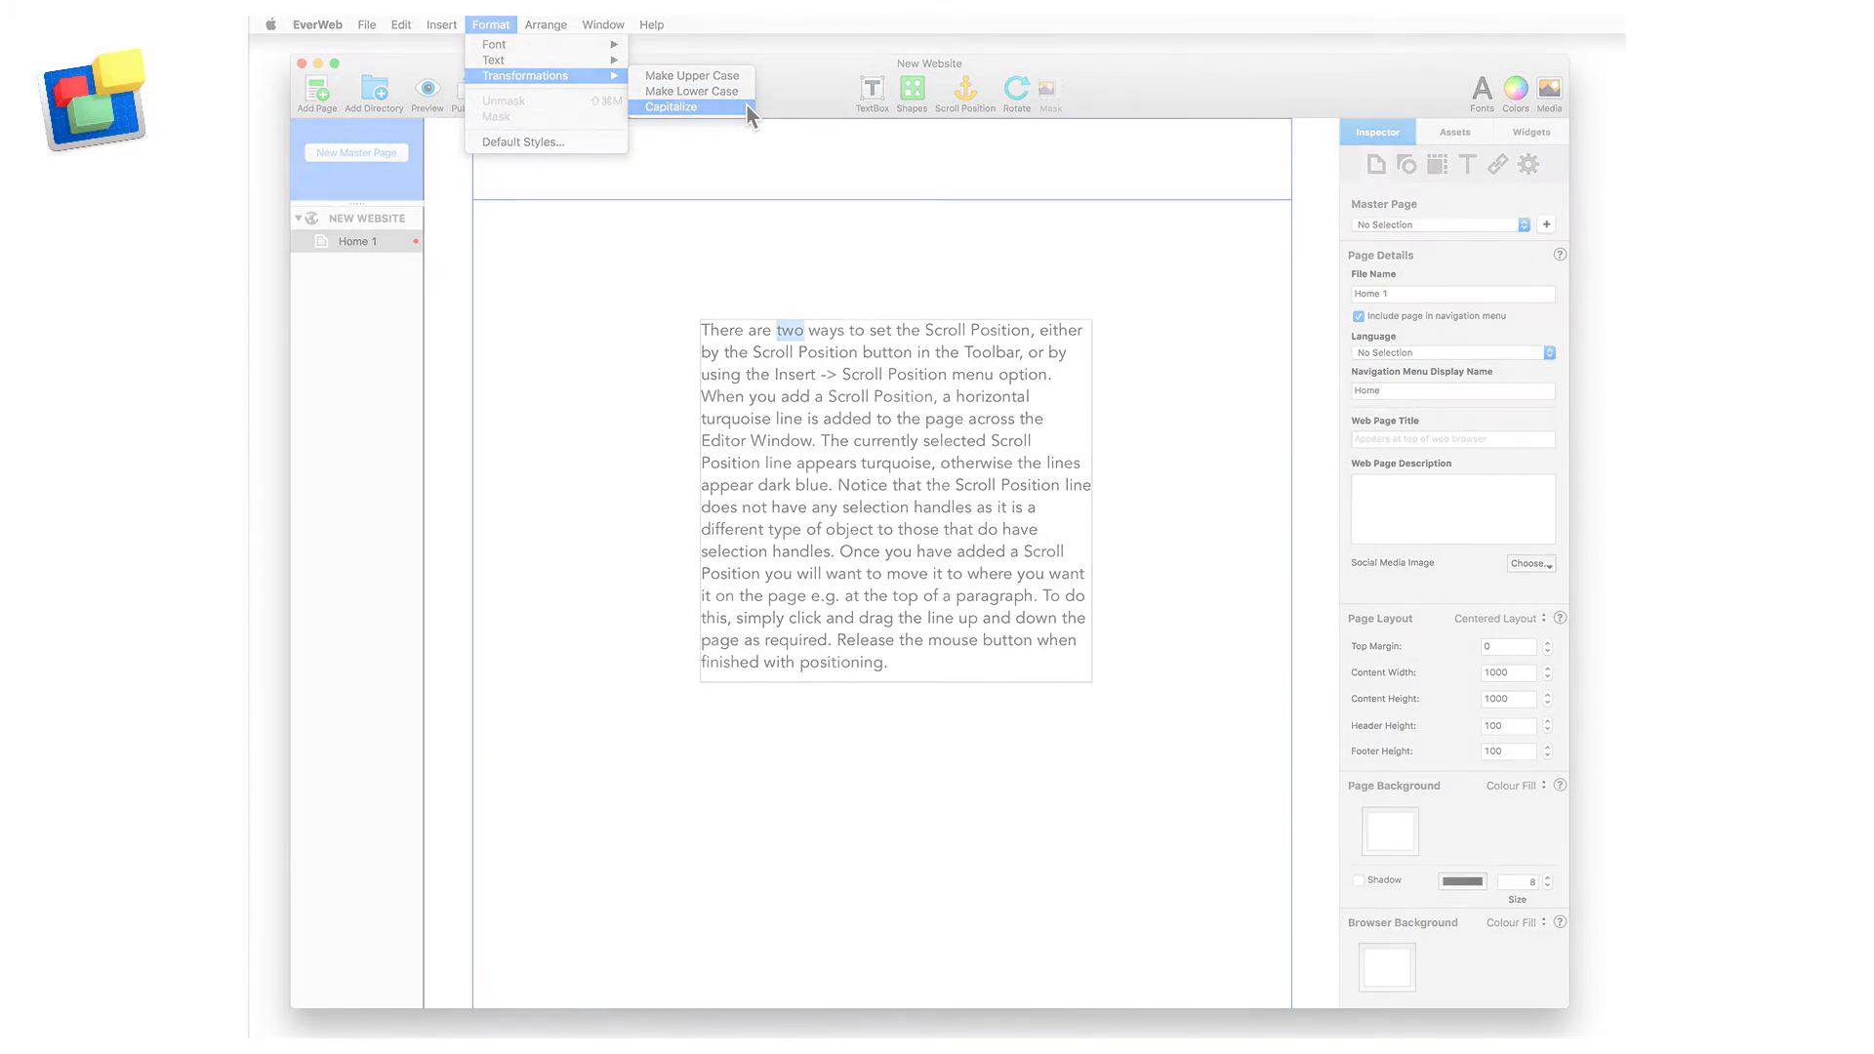
pyautogui.rightClick(787, 332)
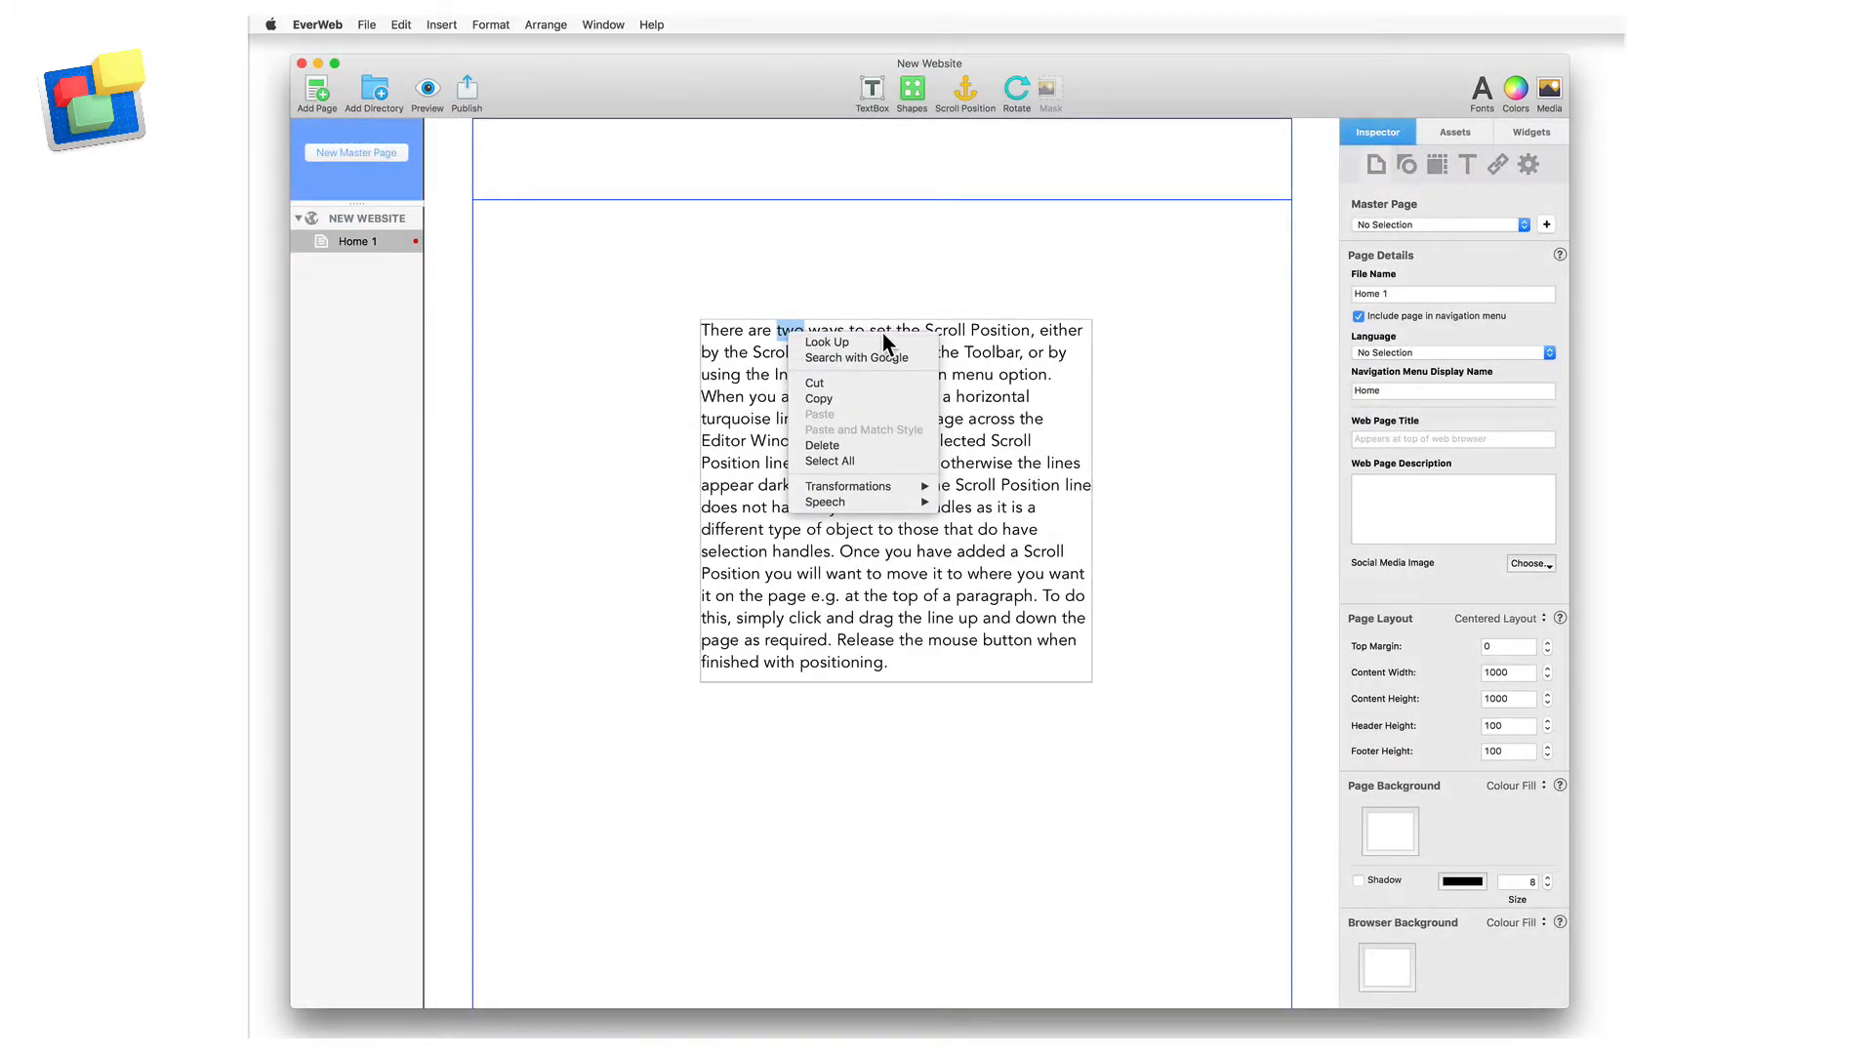
pyautogui.moveTo(913, 488)
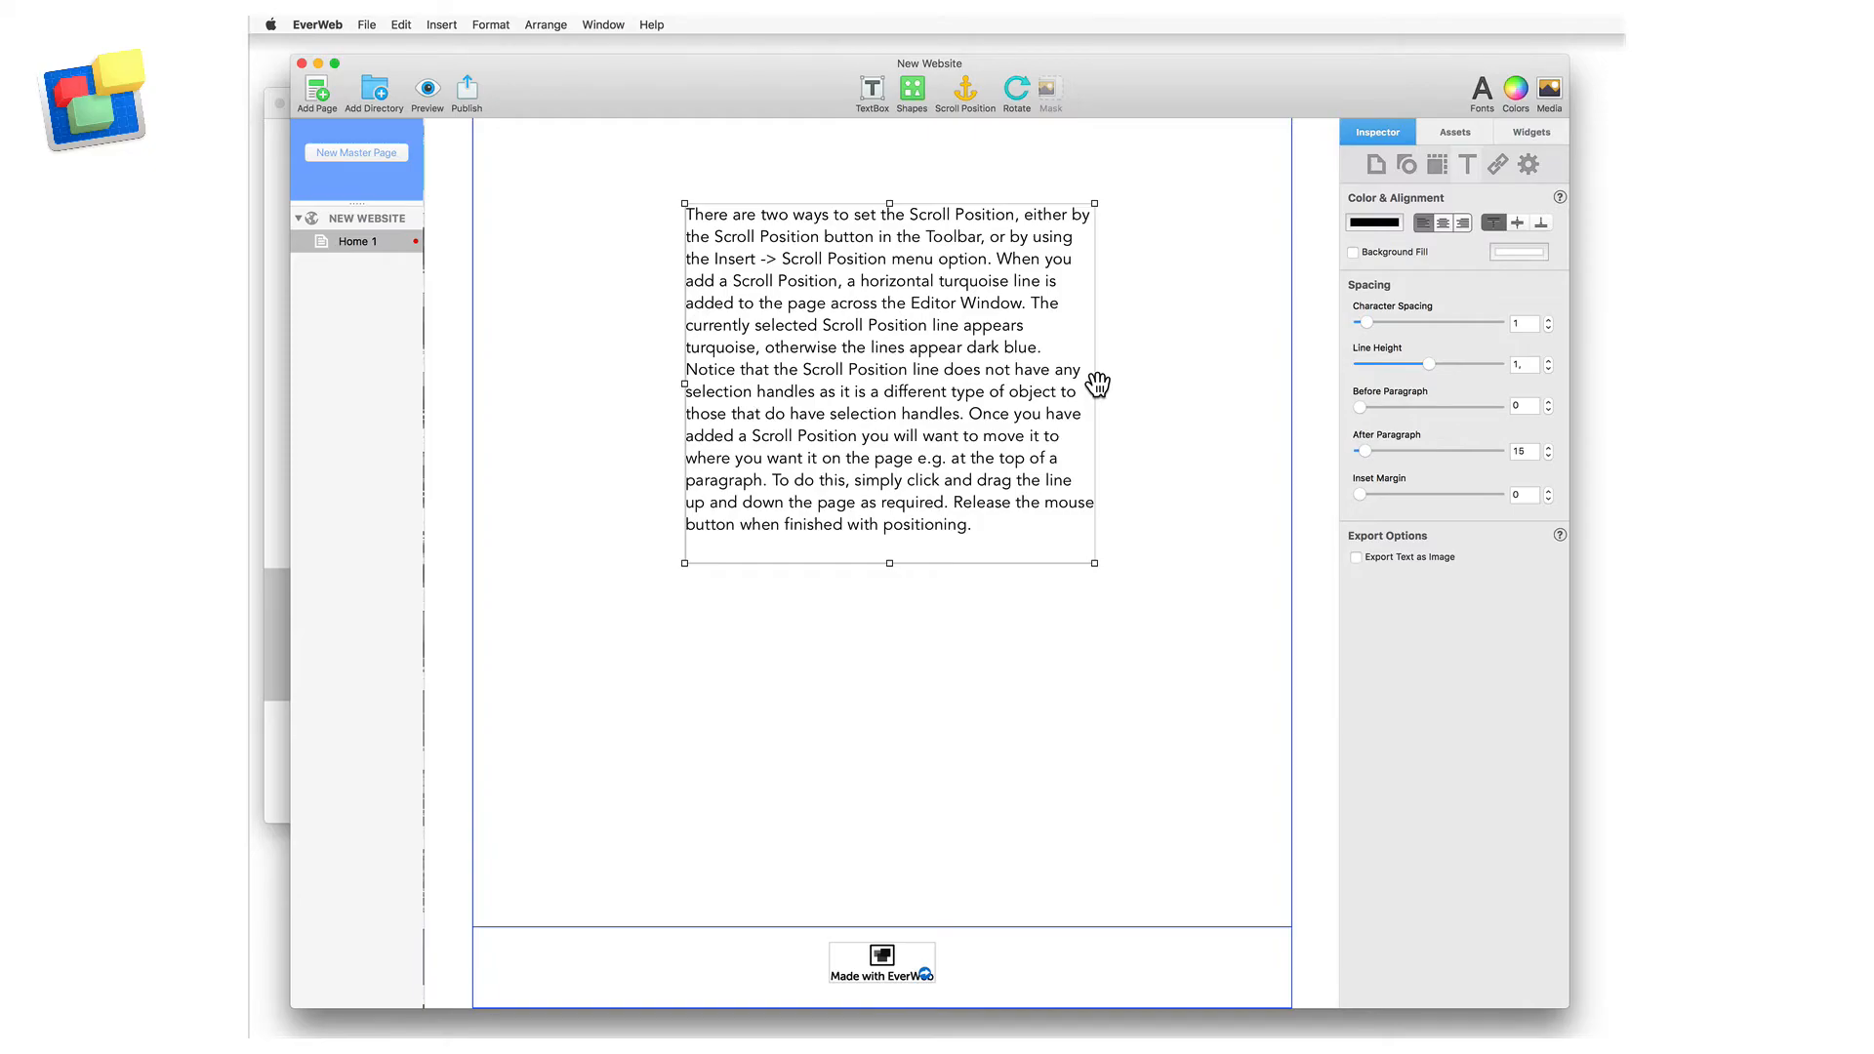
# Change the text box's shape to Star and set its fill type to Color Fill
pyautogui.click(1412, 163)
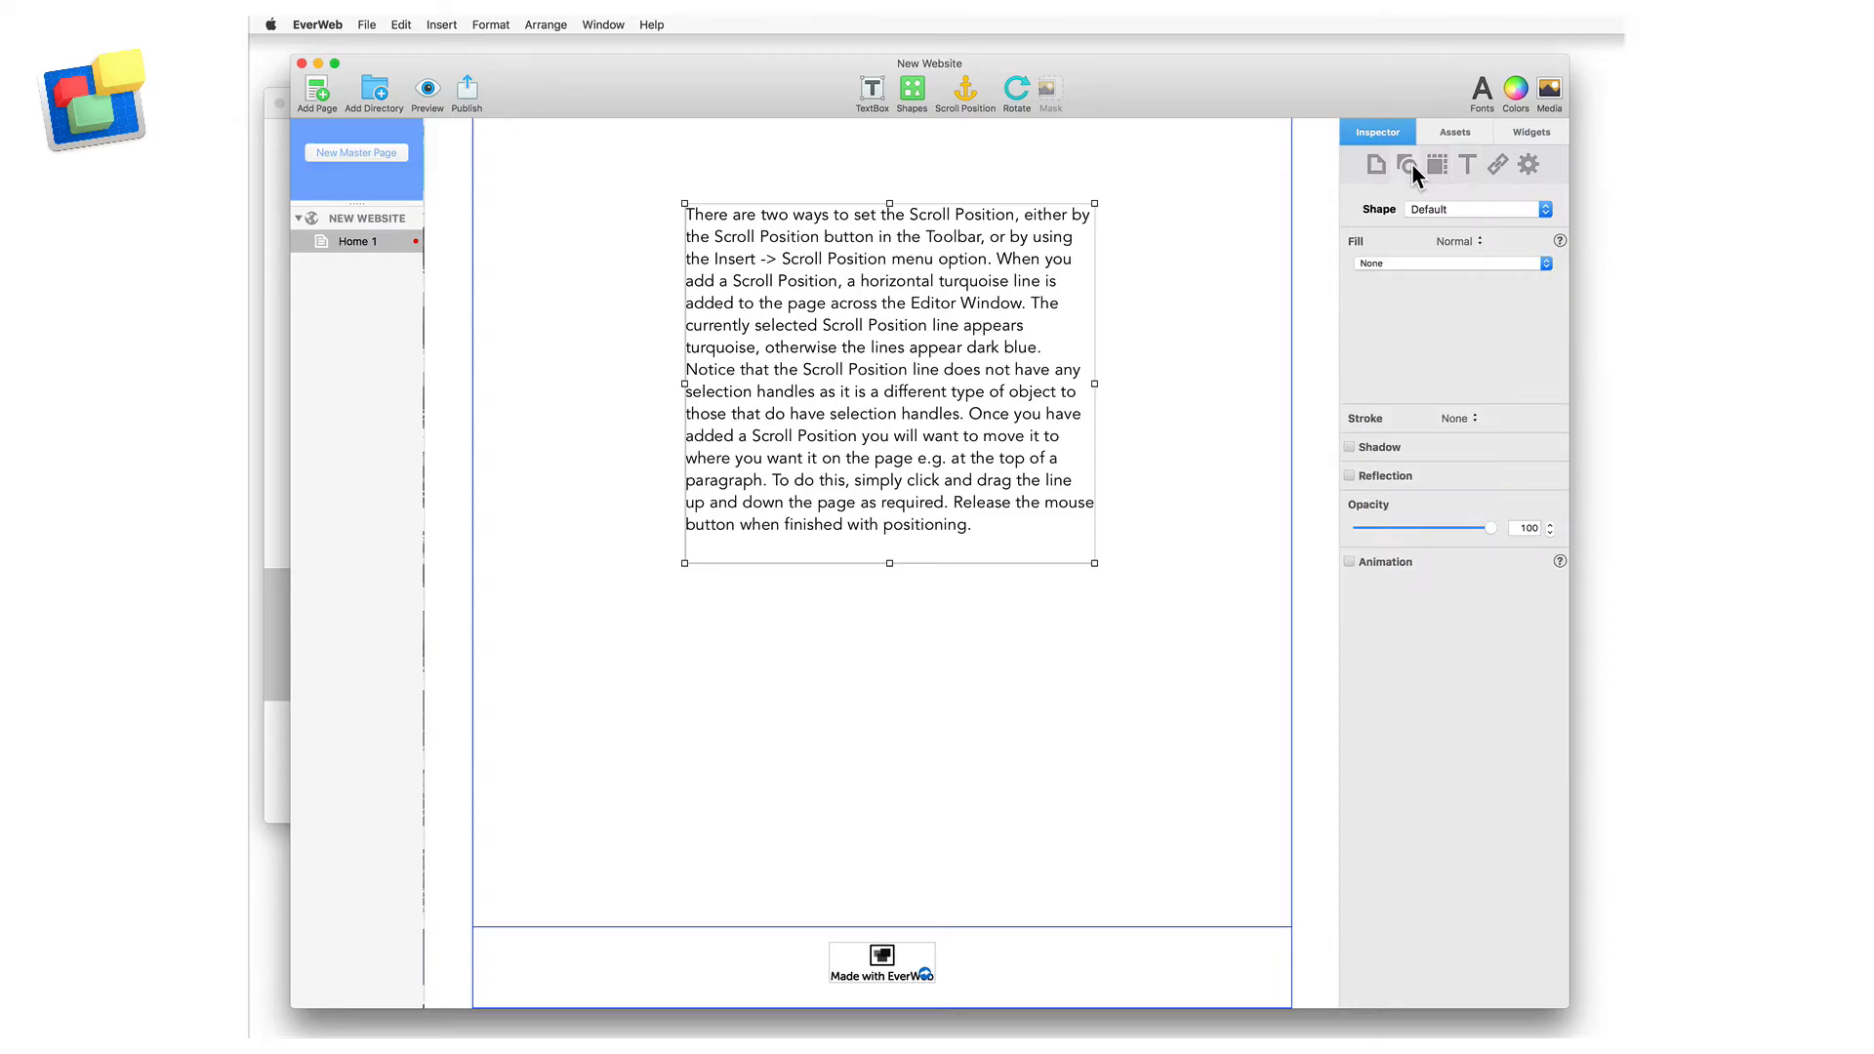
pyautogui.click(1471, 209)
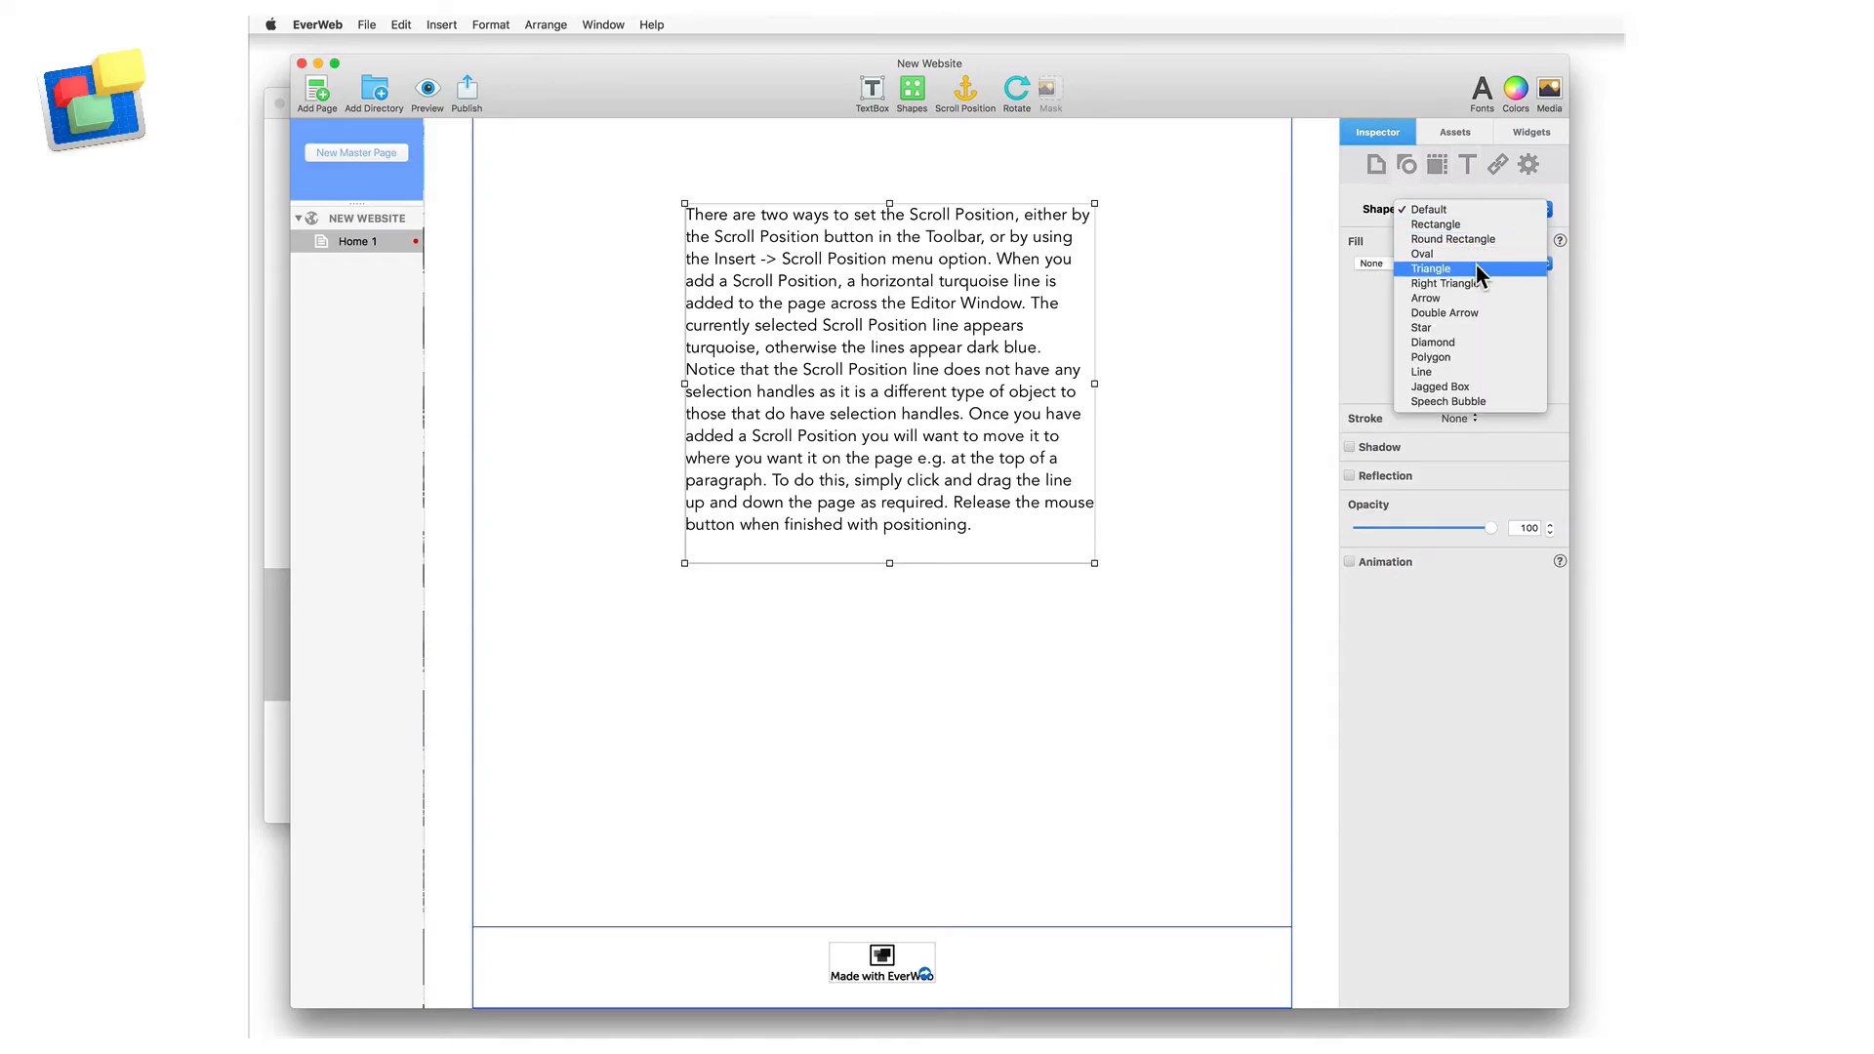
pyautogui.click(1493, 325)
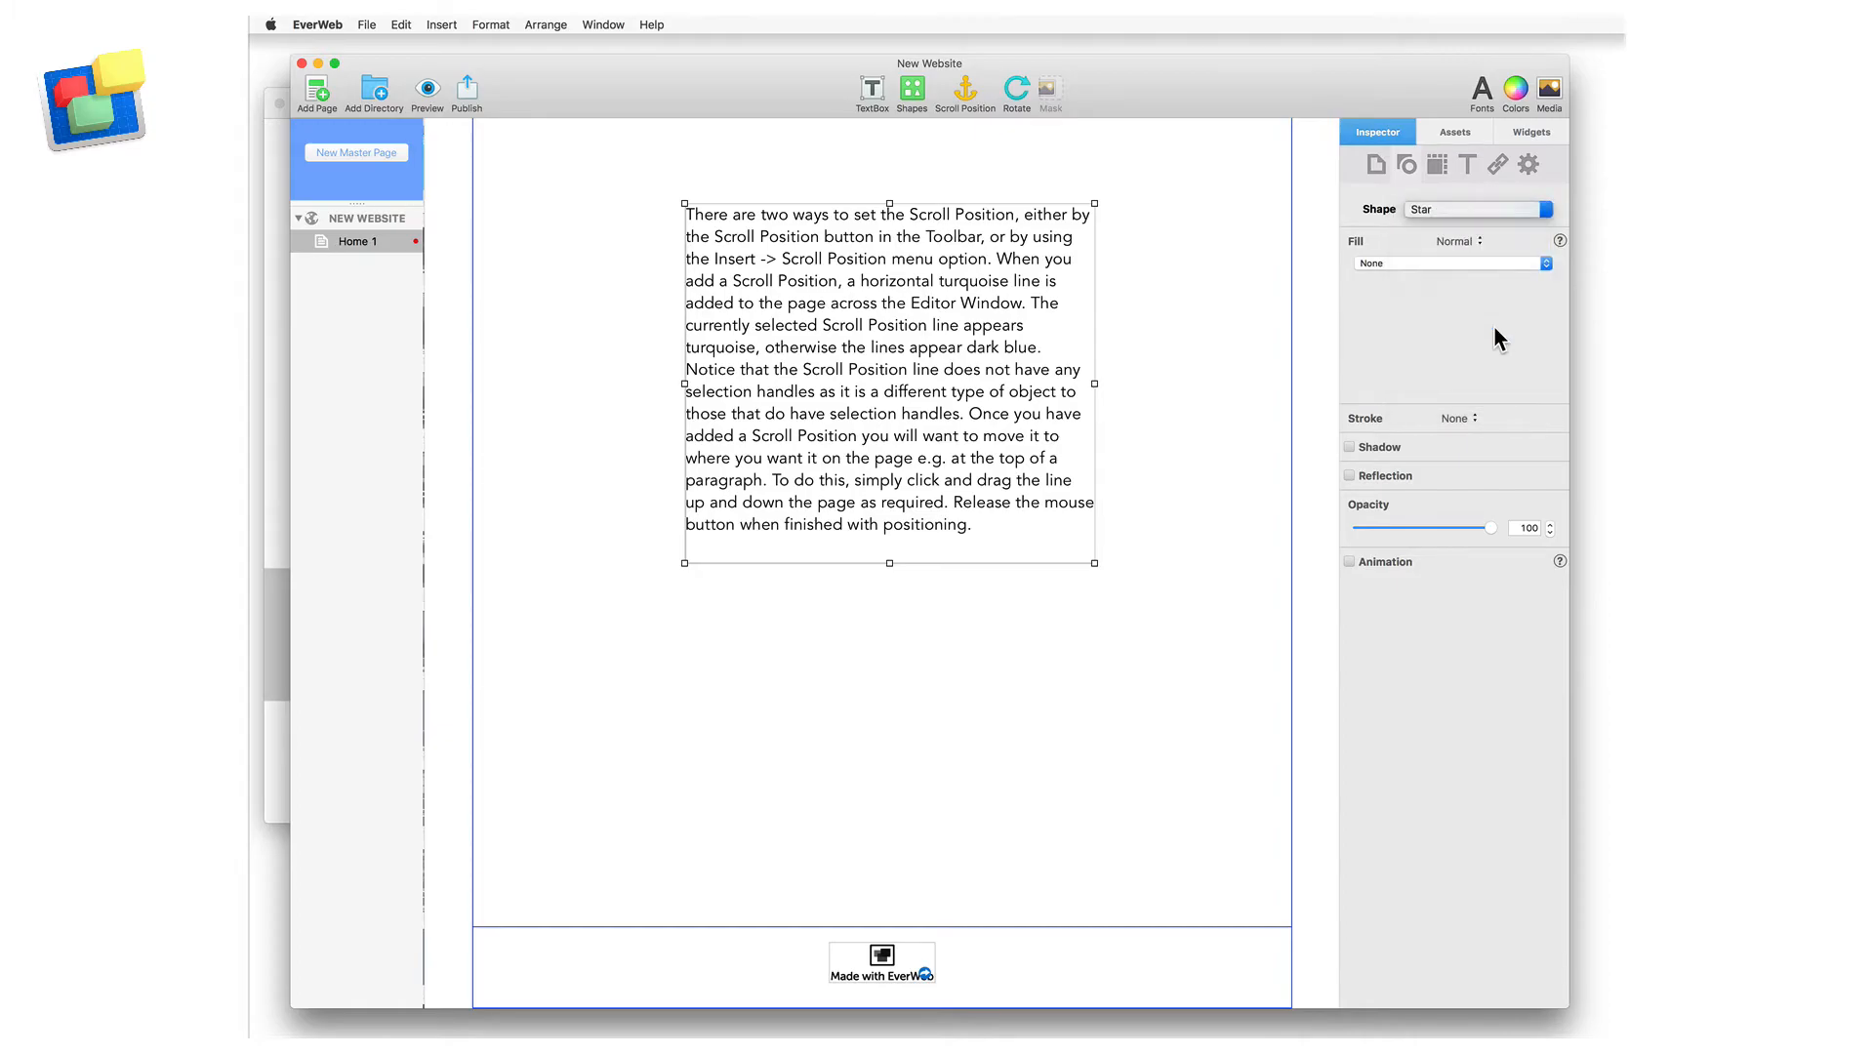
pyautogui.click(1499, 262)
pyautogui.click(1497, 275)
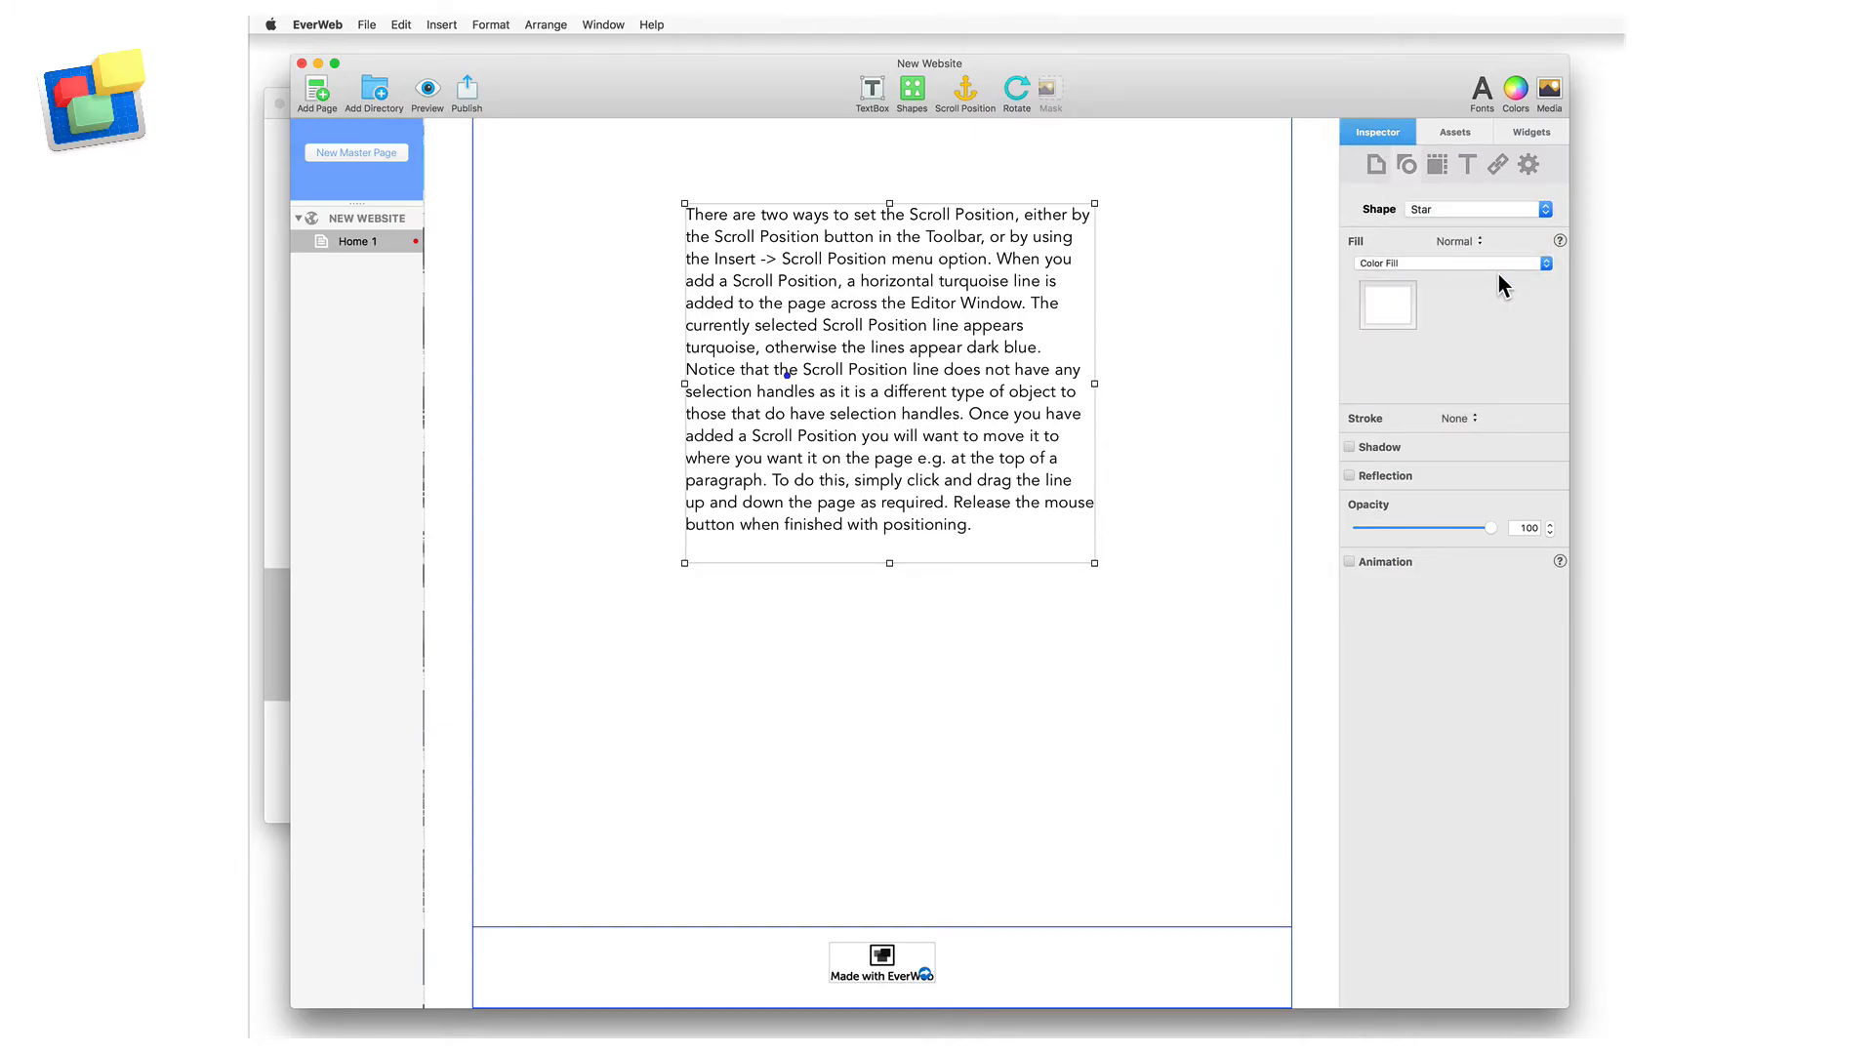
# Fill the star with a light cyan color and make the text box slightly narrower
pyautogui.click(1389, 308)
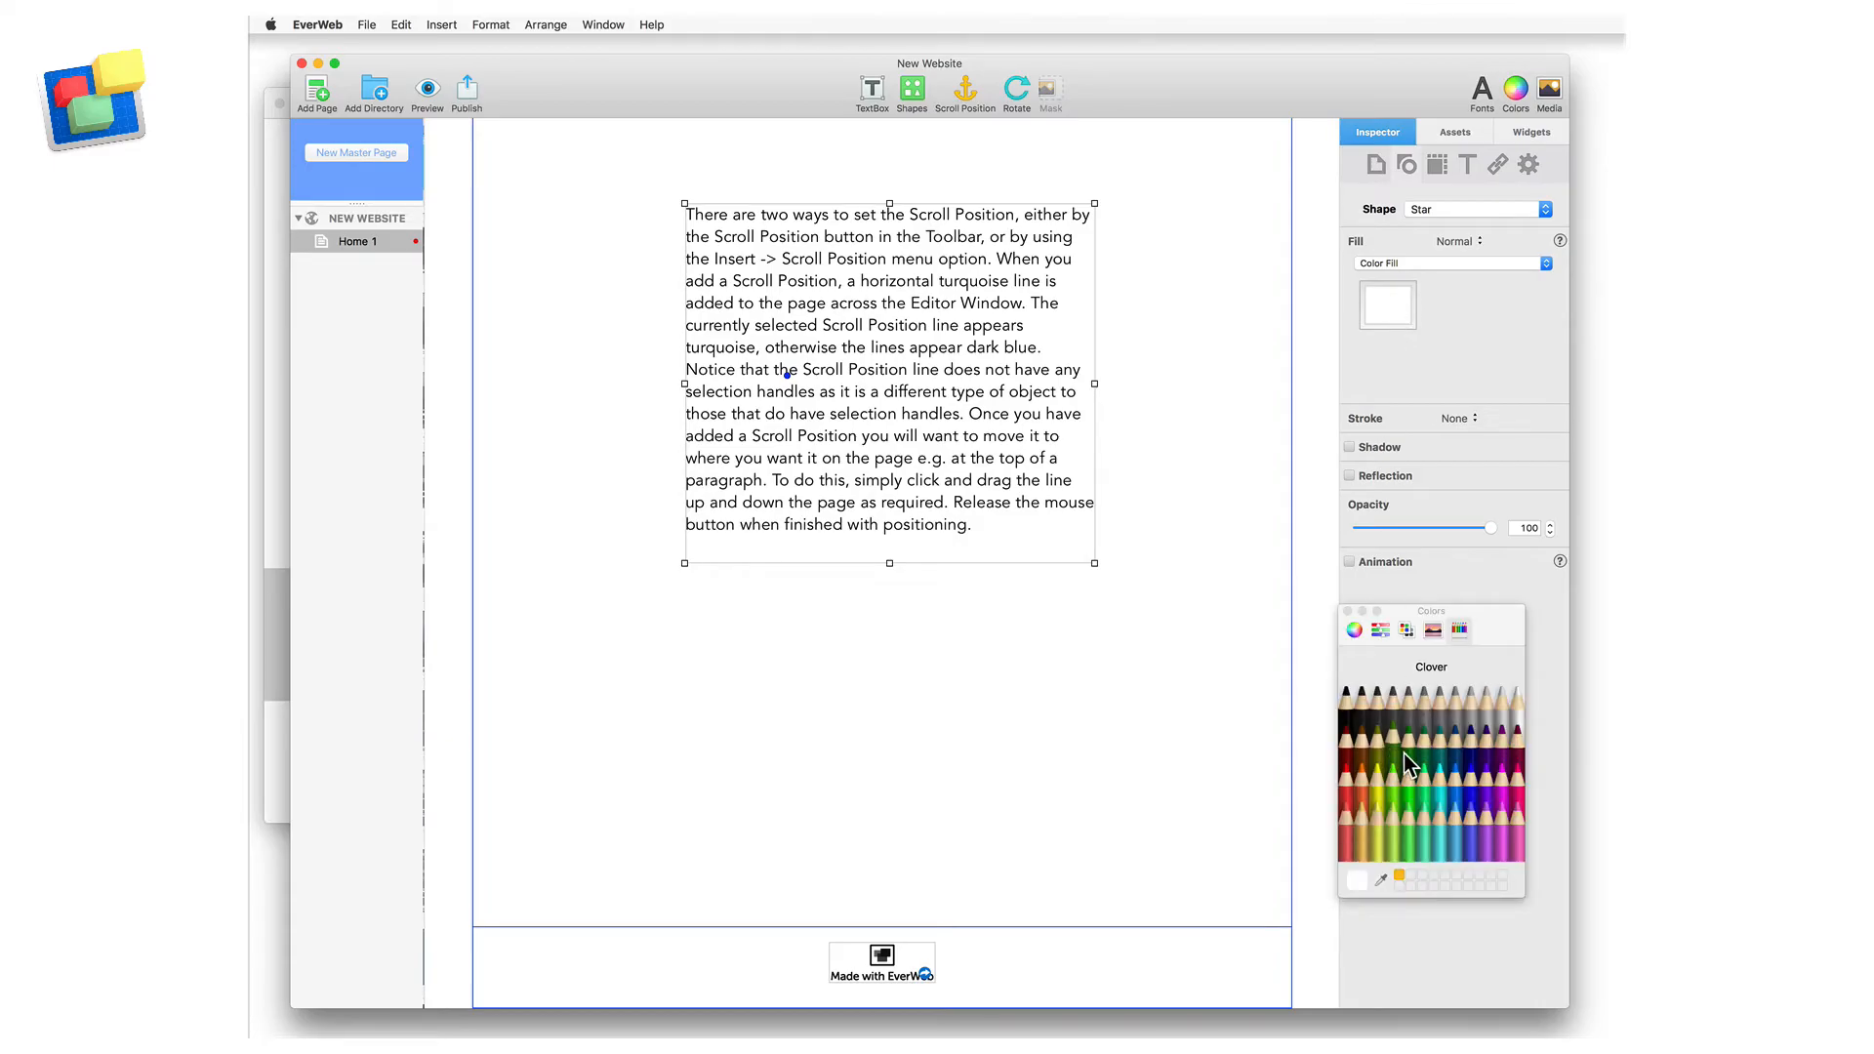
pyautogui.click(1438, 818)
pyautogui.click(1100, 682)
pyautogui.click(1088, 559)
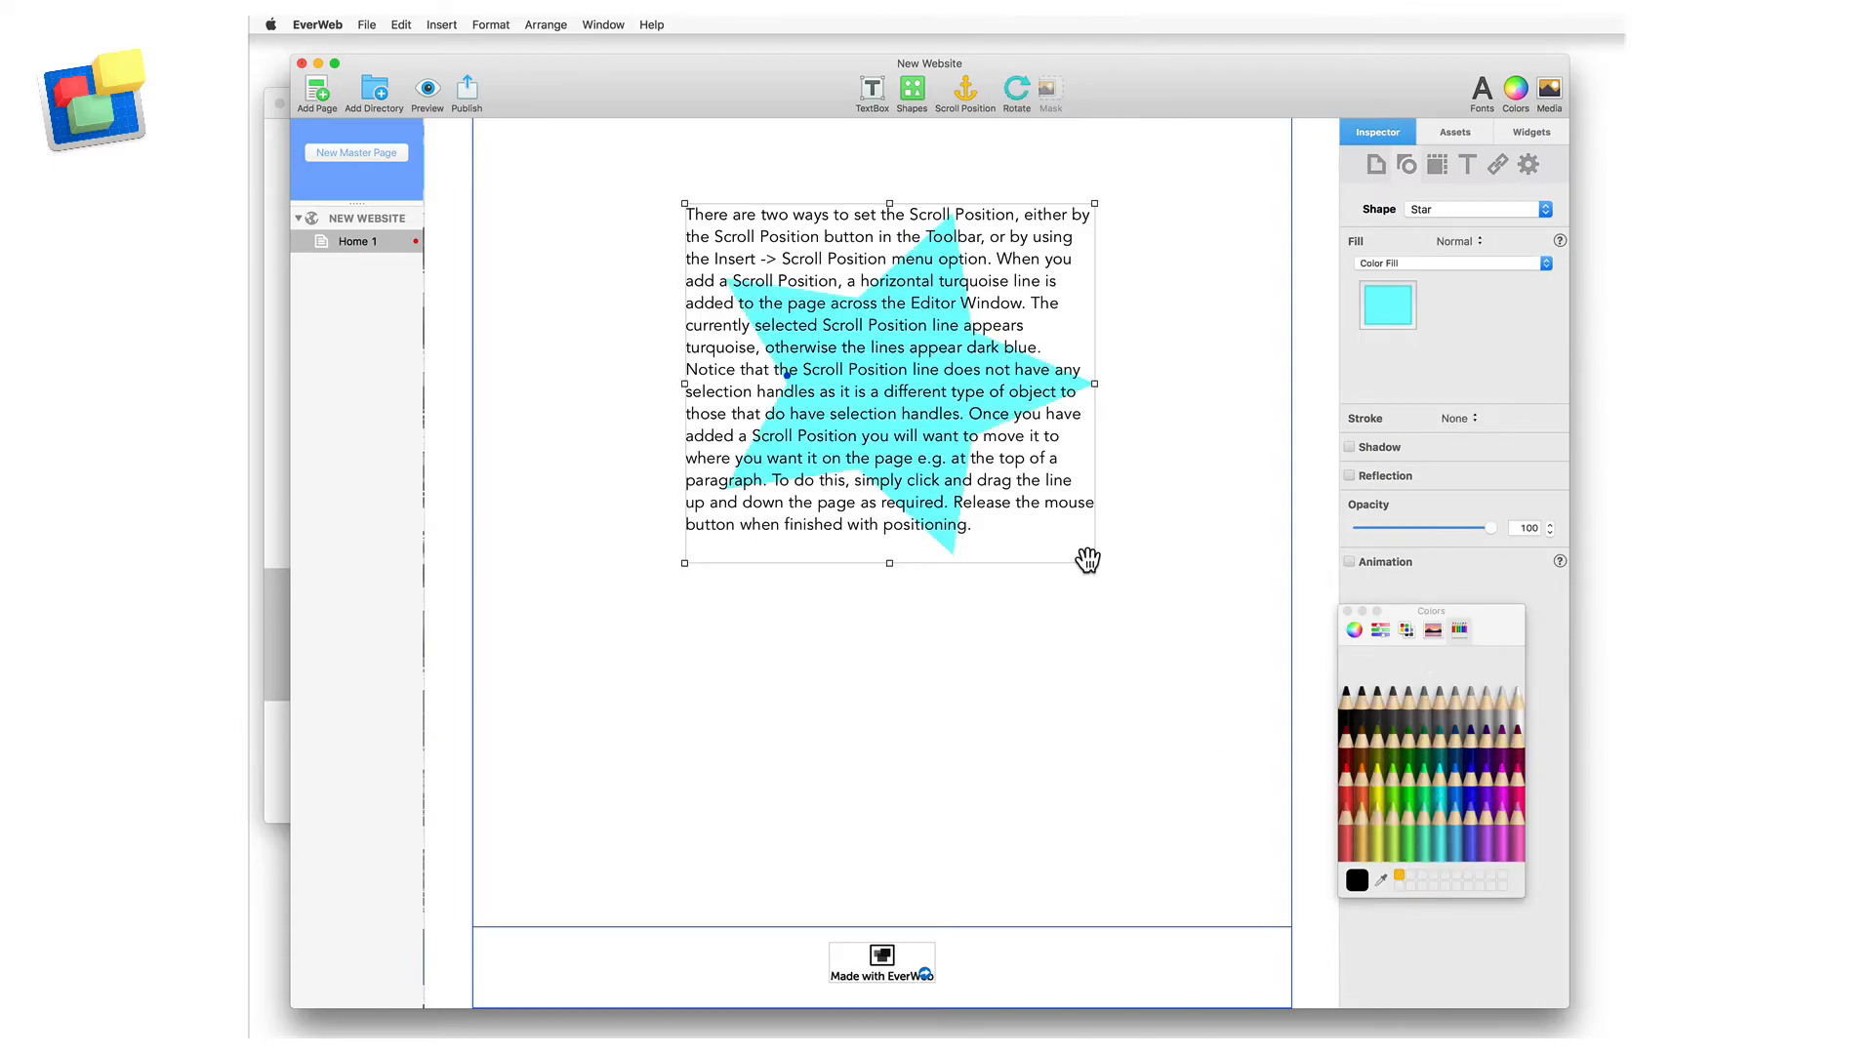
pyautogui.moveTo(1100, 560); pyautogui.dragTo(1074, 533)
# Change the star's fill to Image Fill with the cat photo and set its scaling to Scale to Fill
pyautogui.click(1420, 263)
pyautogui.click(1425, 296)
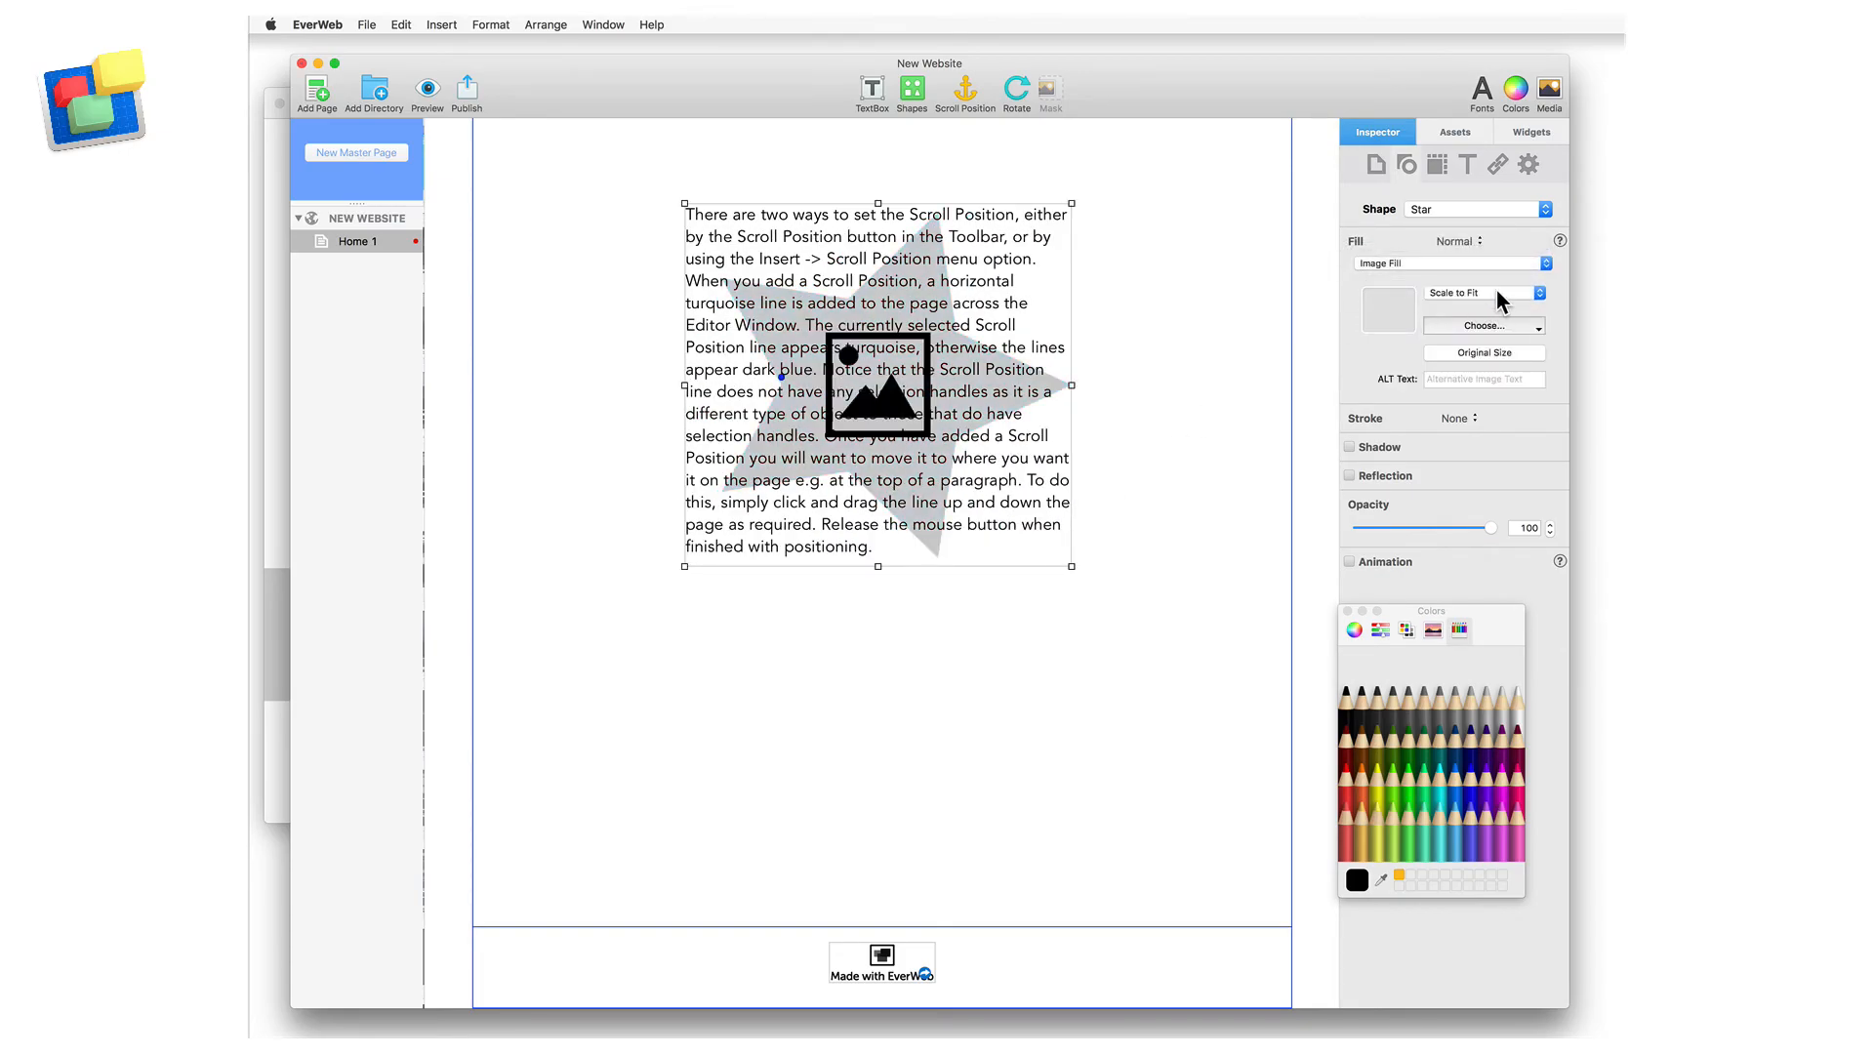
pyautogui.click(1507, 326)
pyautogui.click(1489, 476)
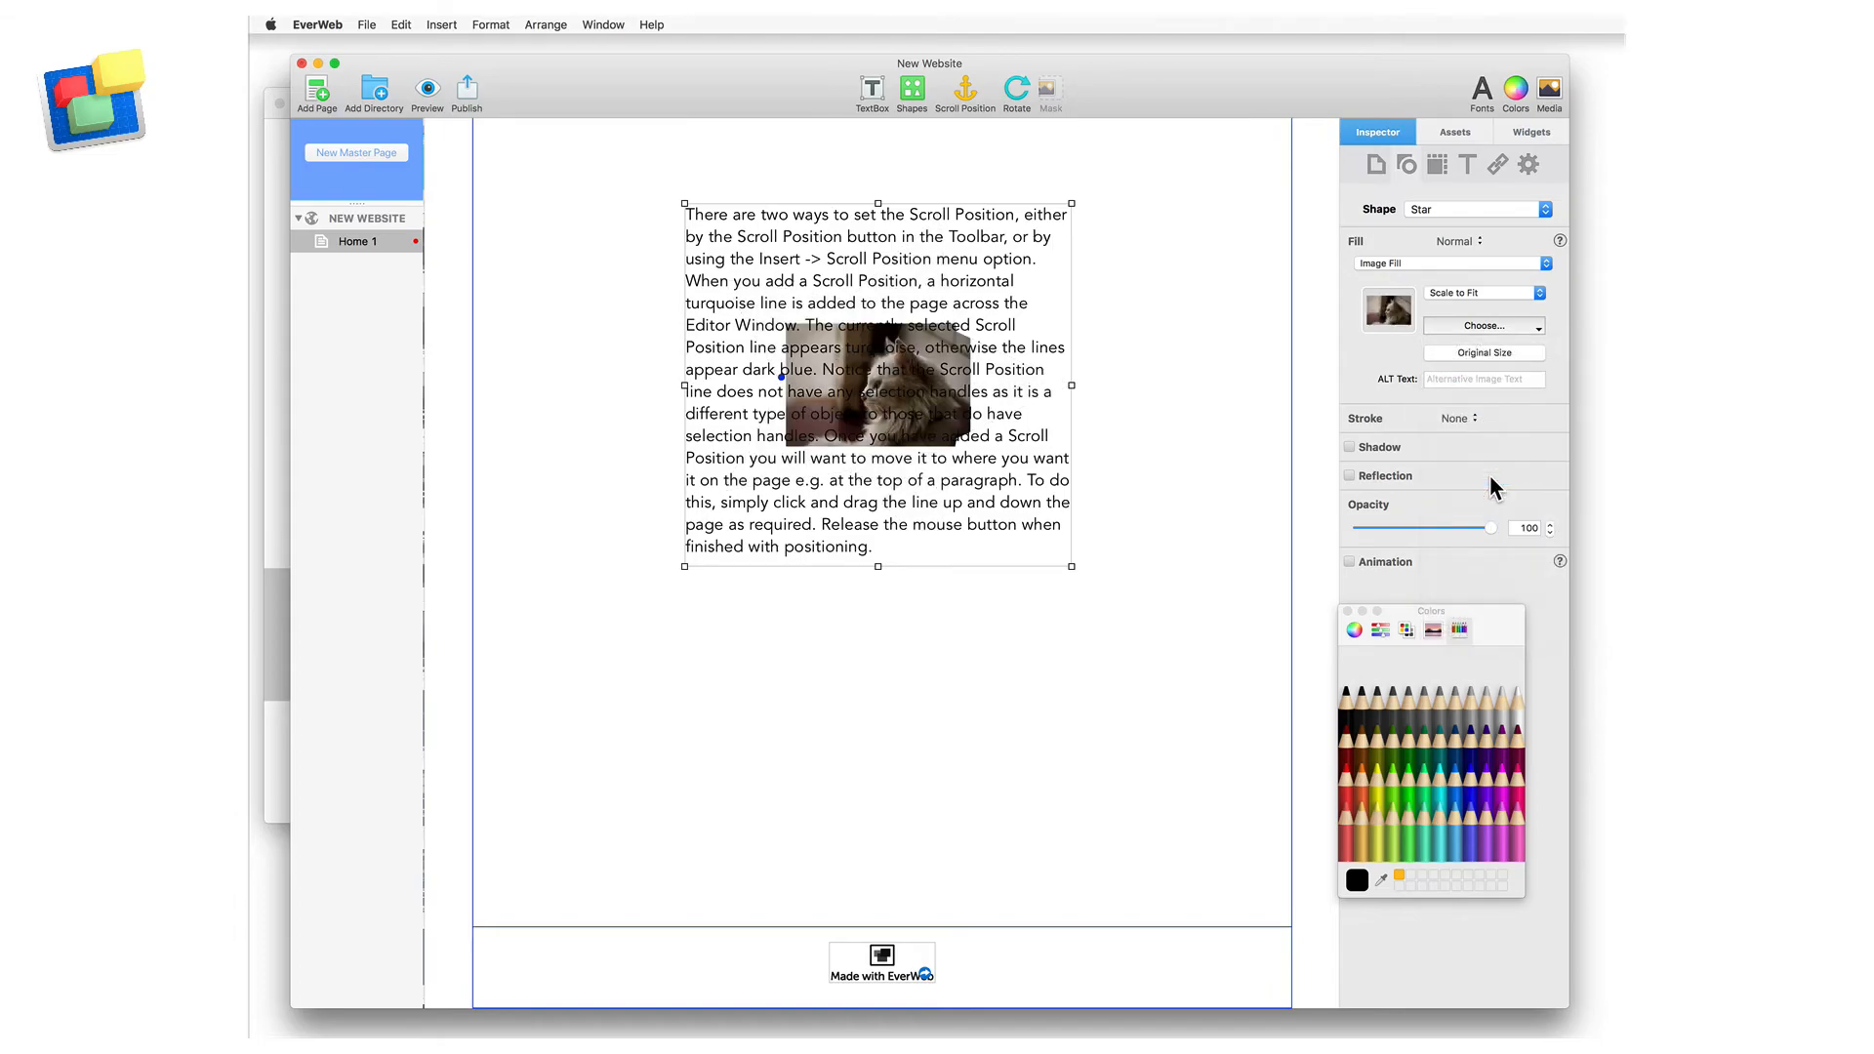
pyautogui.click(1483, 292)
pyautogui.click(1490, 299)
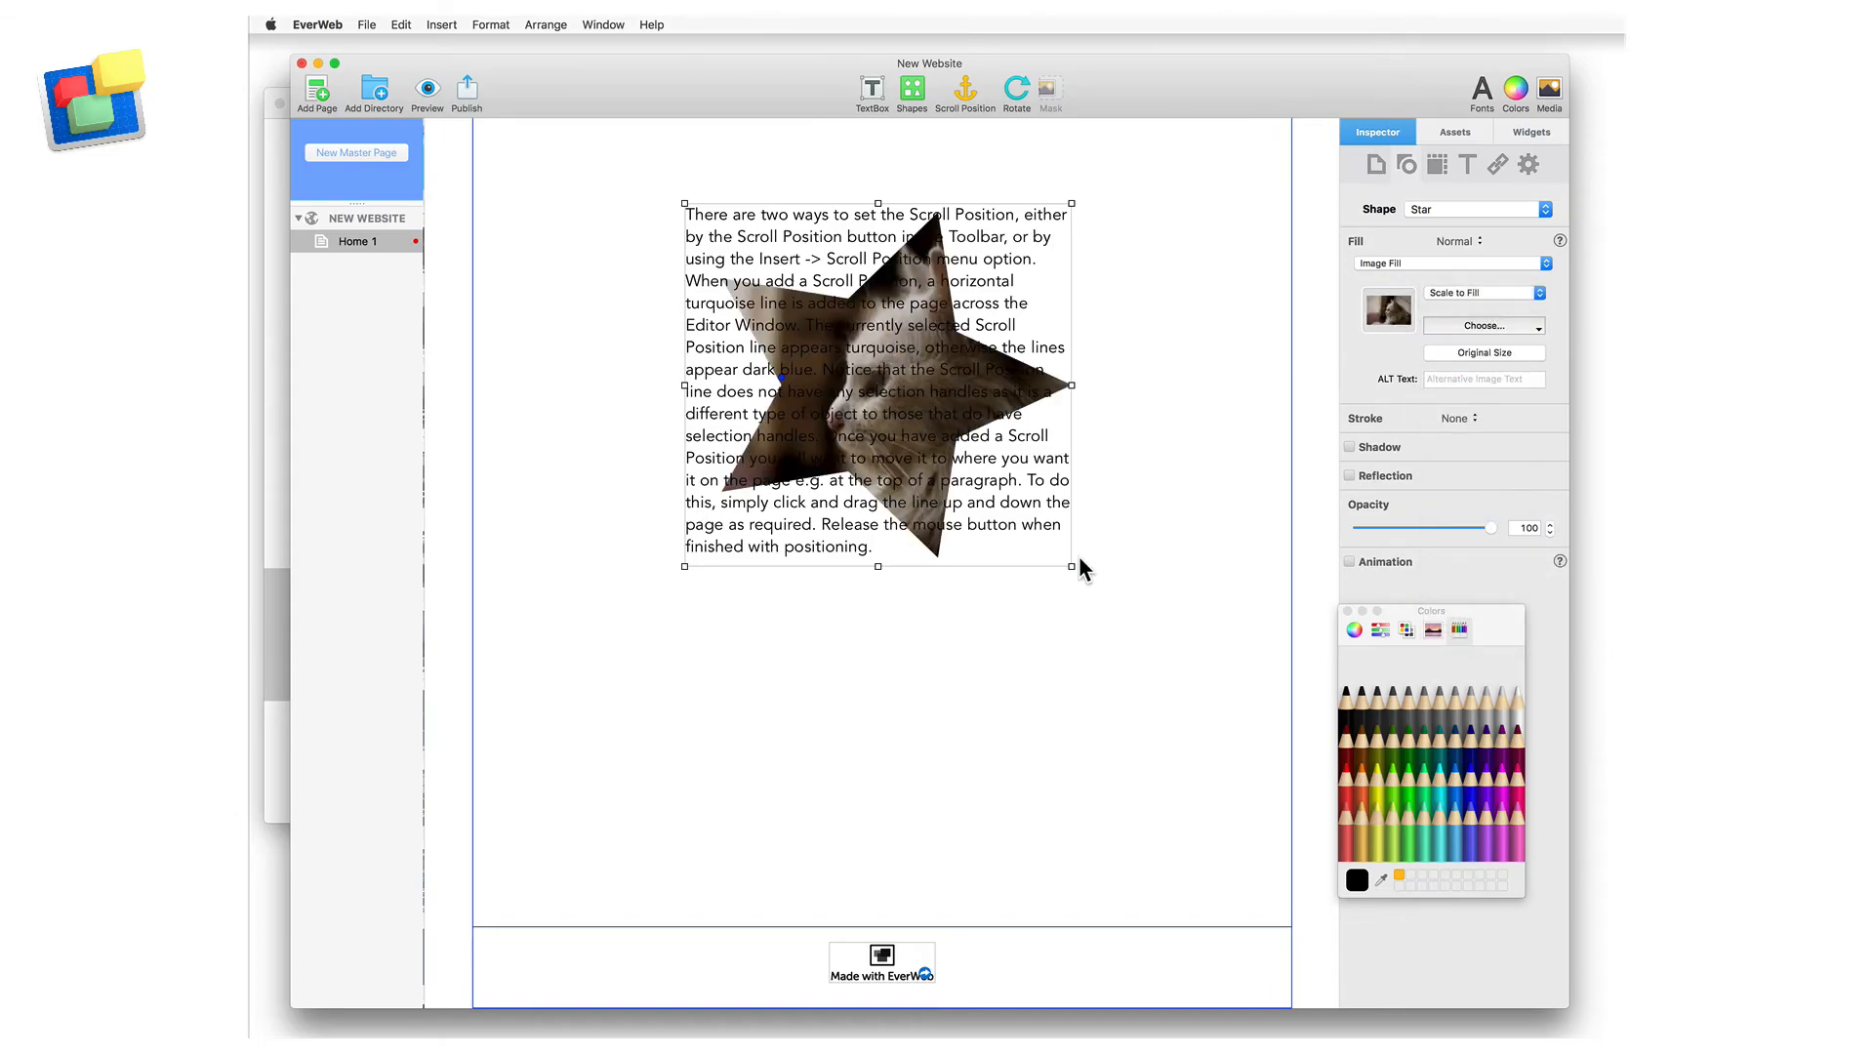
# Return the text box's shape to Default and set the color of all its text to white
pyautogui.click(1503, 211)
pyautogui.click(1501, 89)
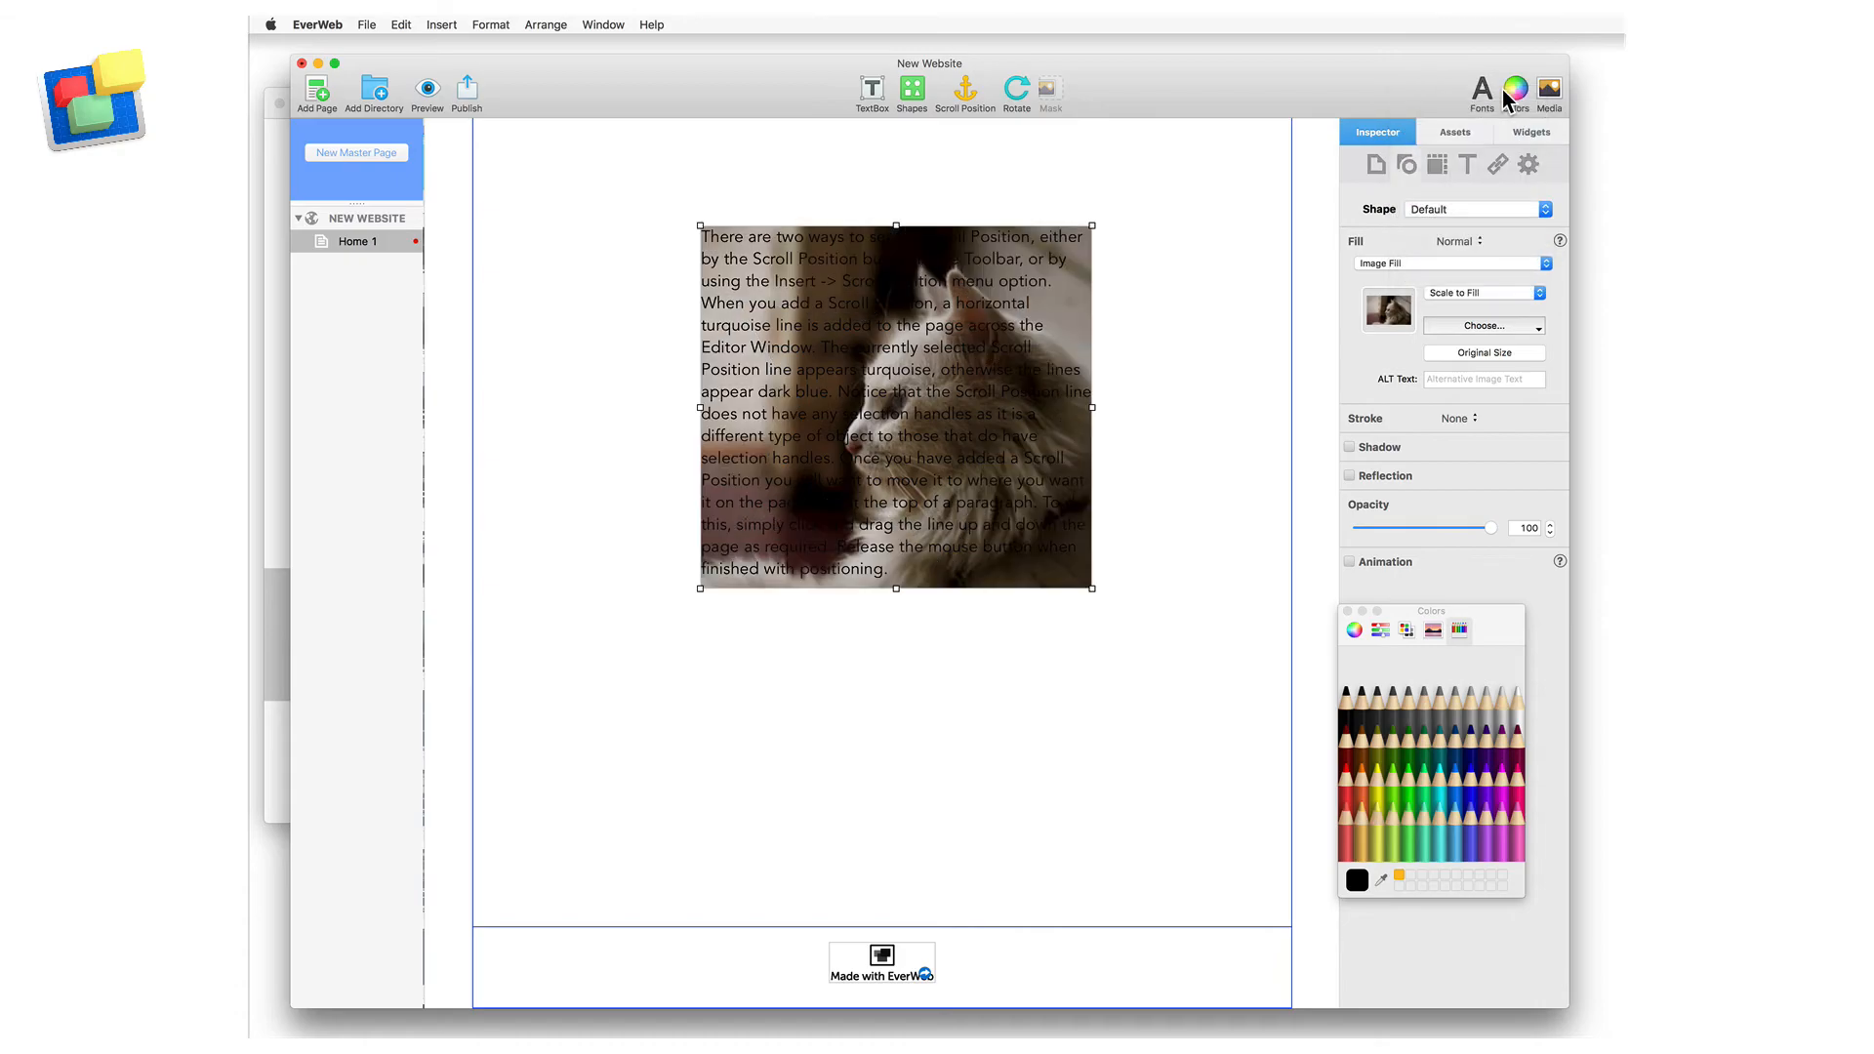
pyautogui.doubleClick(925, 327)
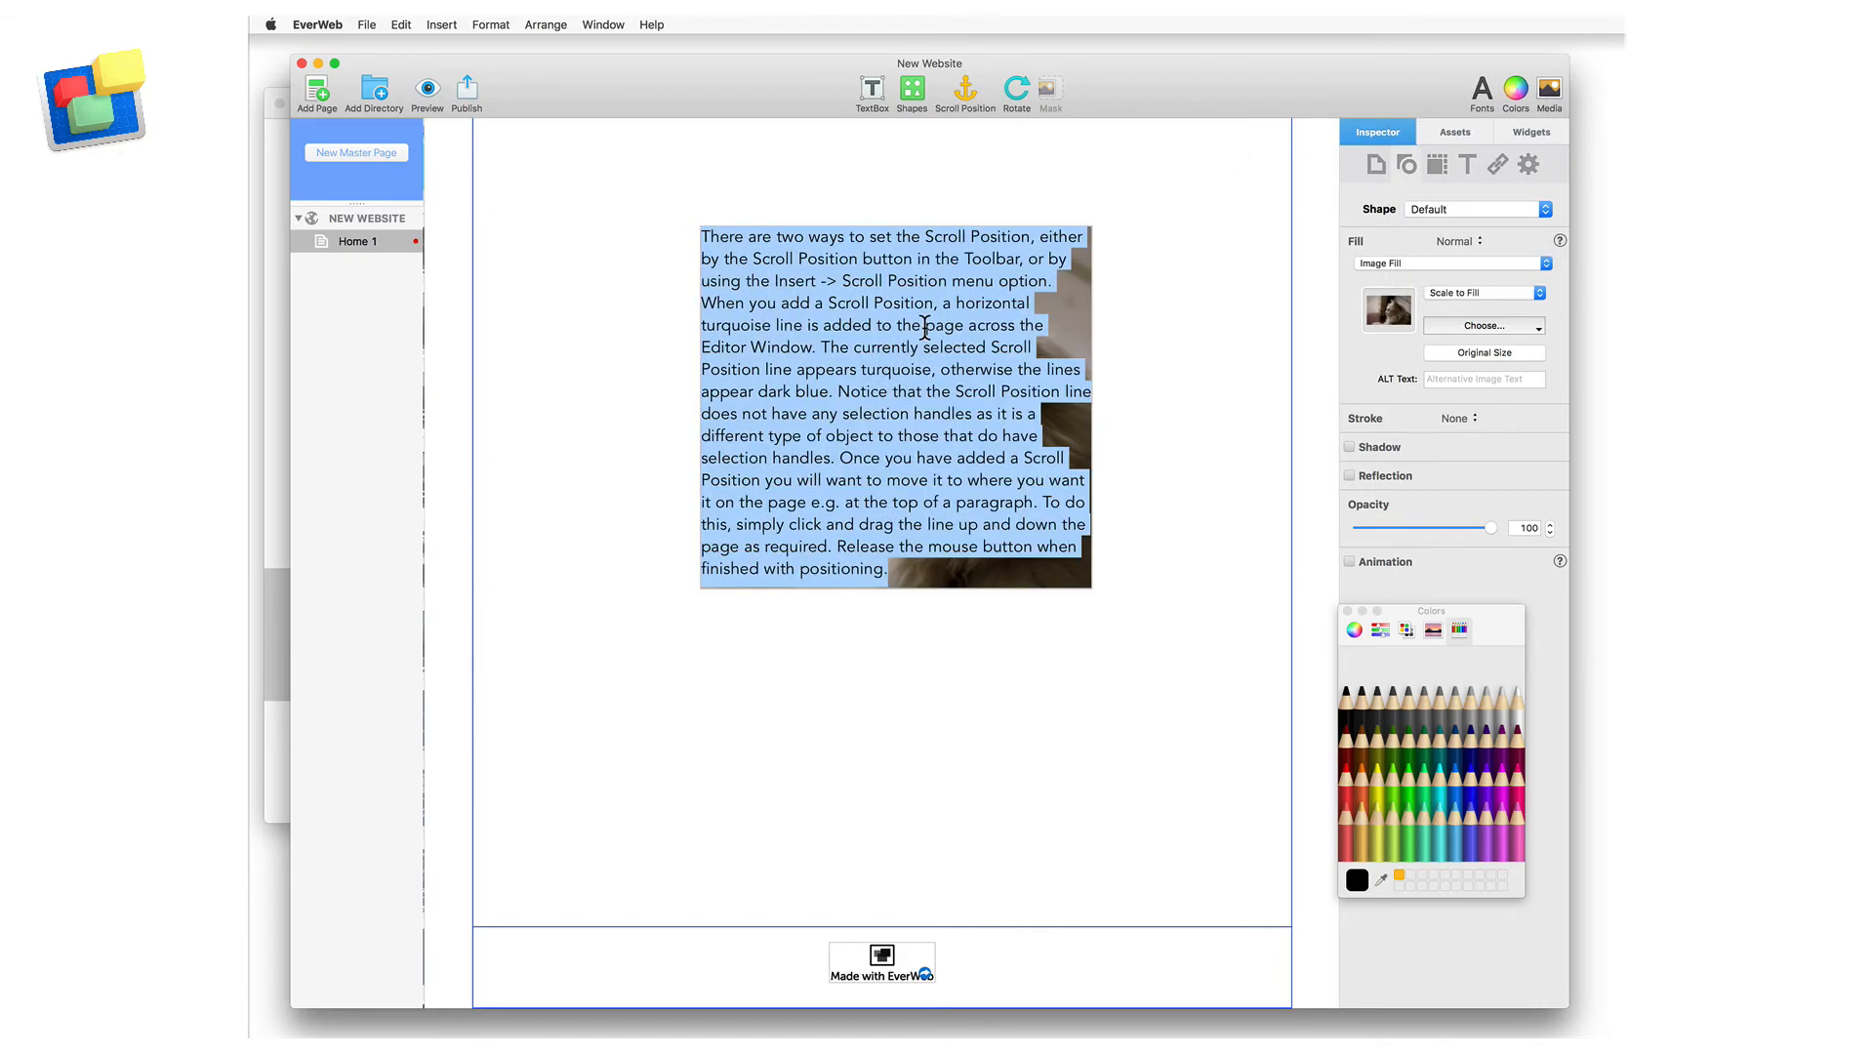
pyautogui.click(1467, 165)
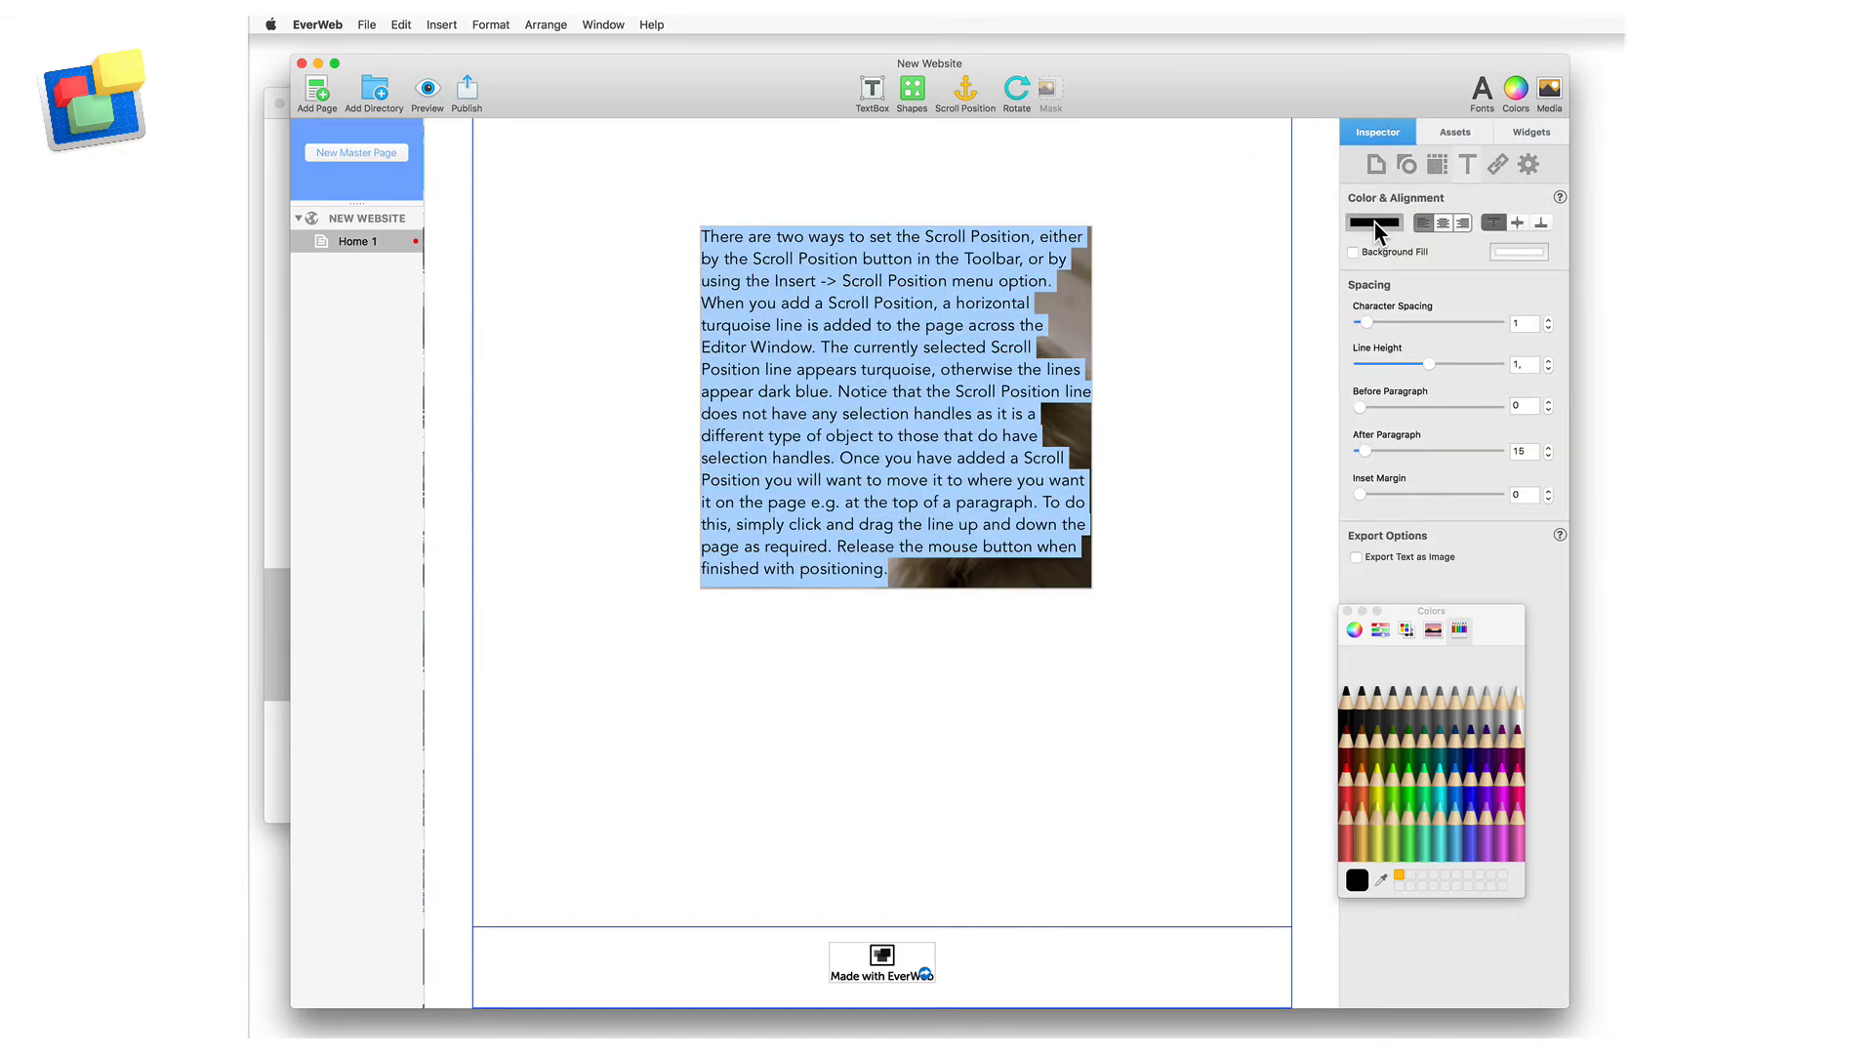
pyautogui.click(1514, 695)
pyautogui.press('Escape')
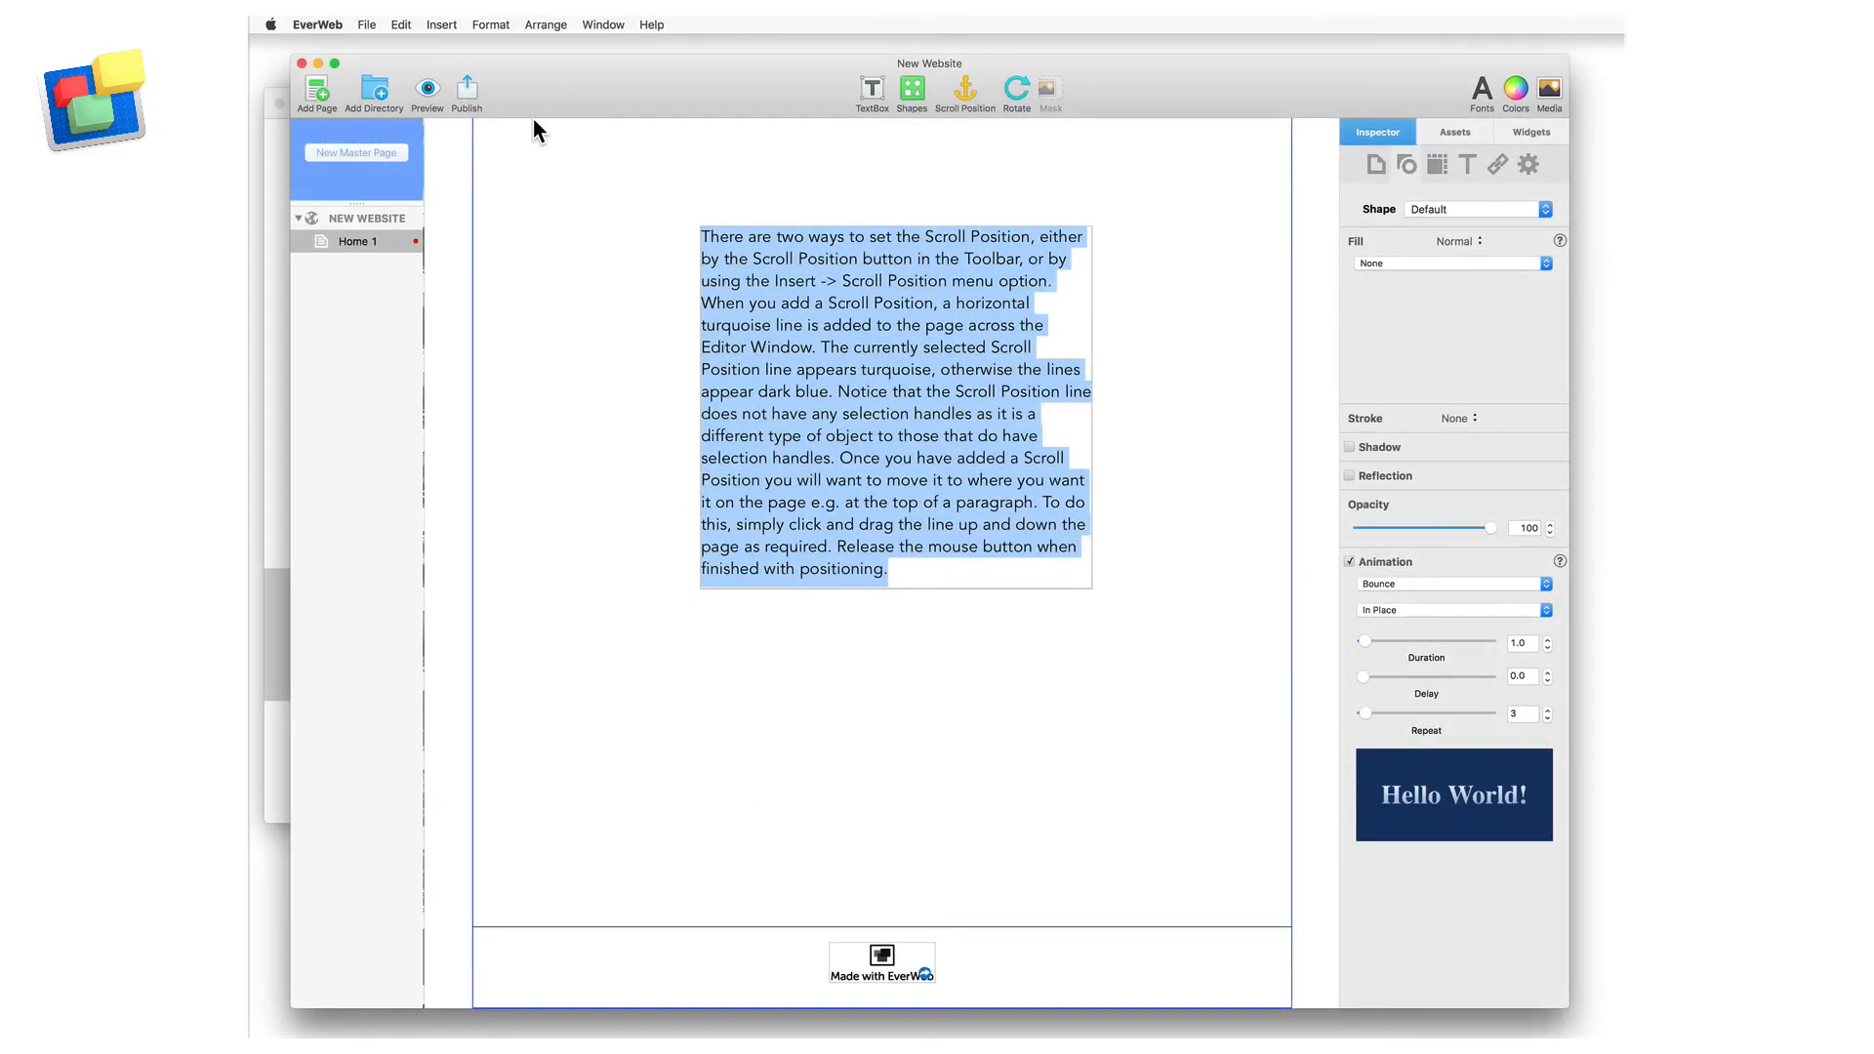
# Preview the page in the browser to check the text box's Bounce animation
pyautogui.click(428, 90)
pyautogui.click(482, 136)
pyautogui.moveTo(482, 135); pyautogui.dragTo(619, 143)
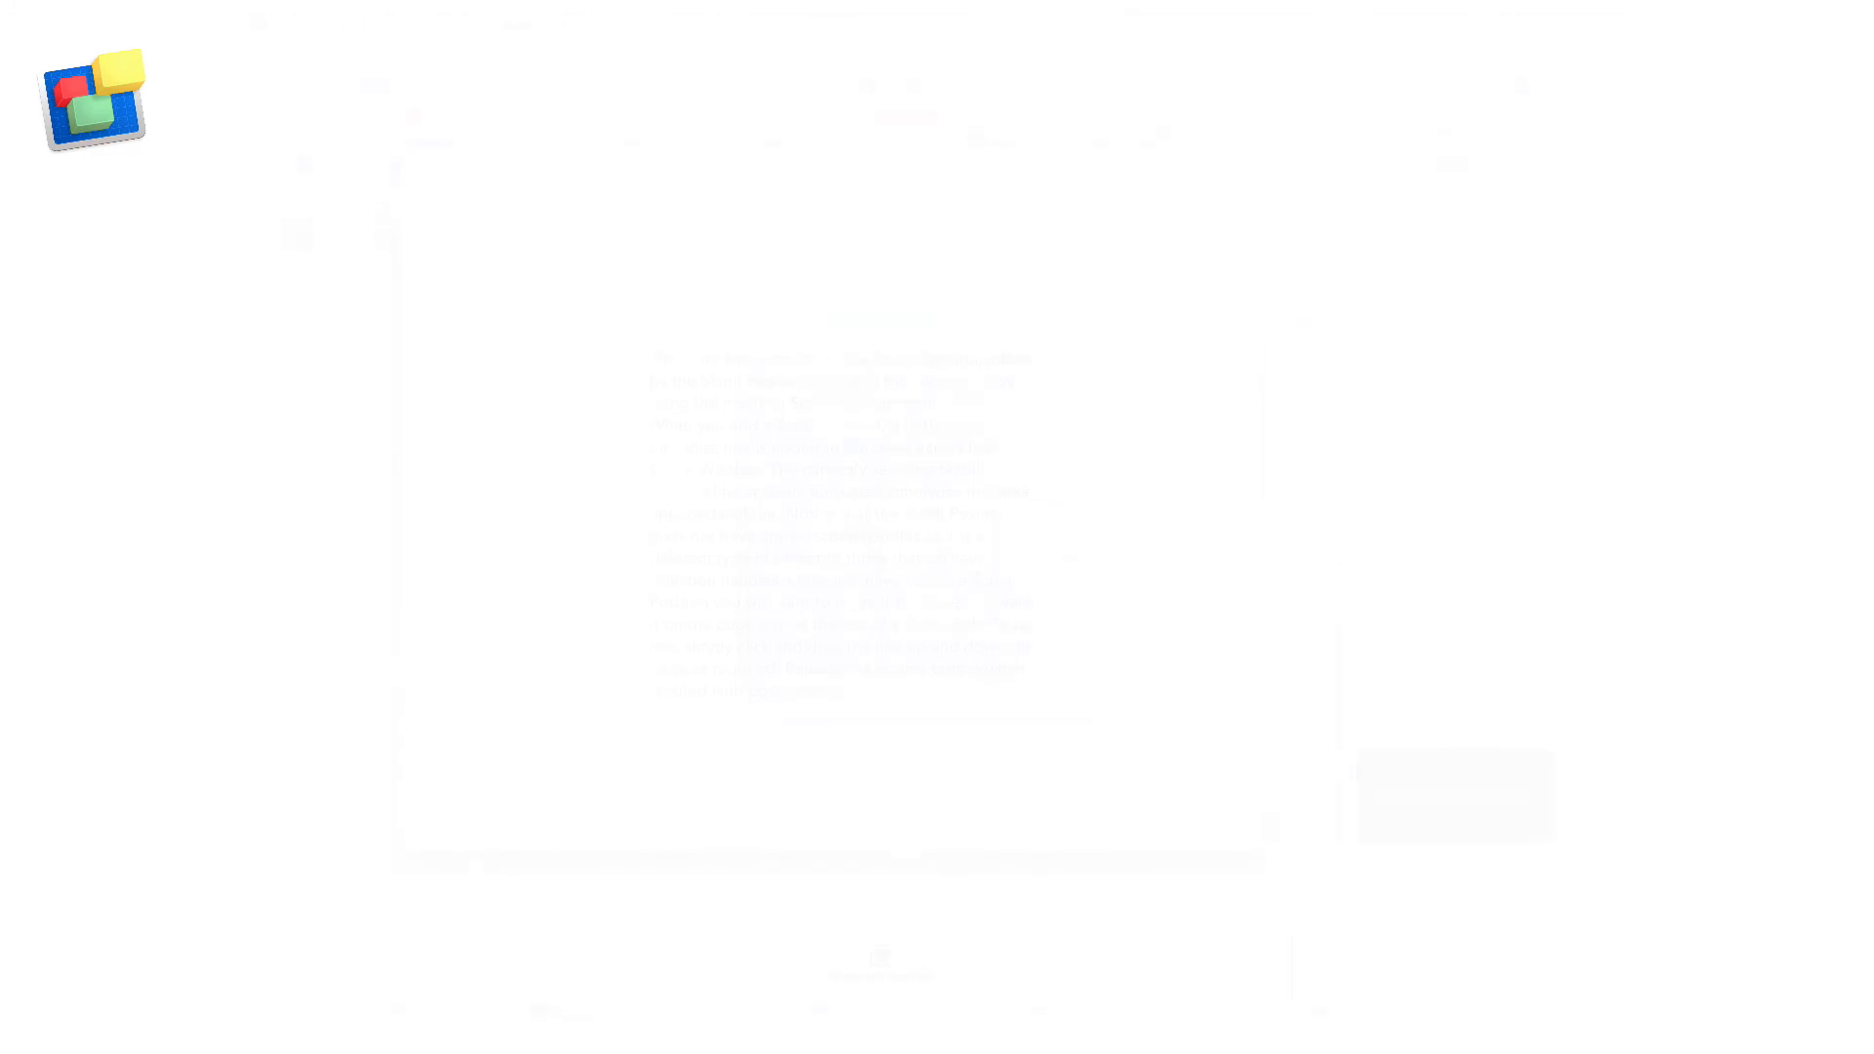